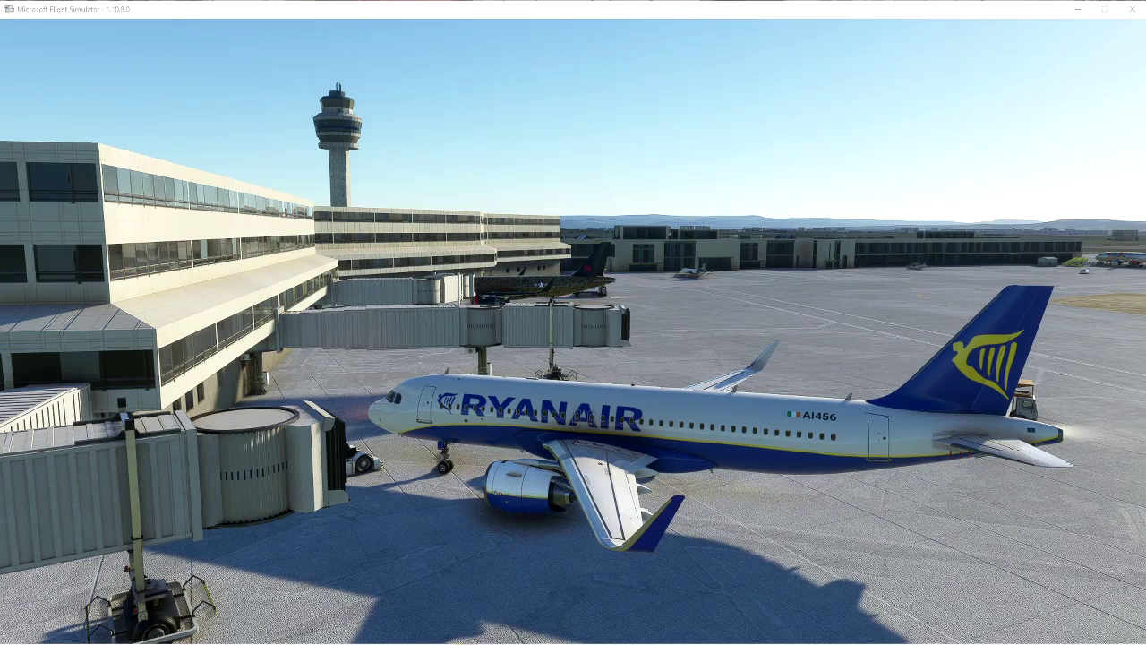
# Step: Drag the AirTool announcement panel from the right edge to the centre, over the parked Ryanair jet
pyautogui.moveTo(1145, 142); pyautogui.dragTo(613, 175)
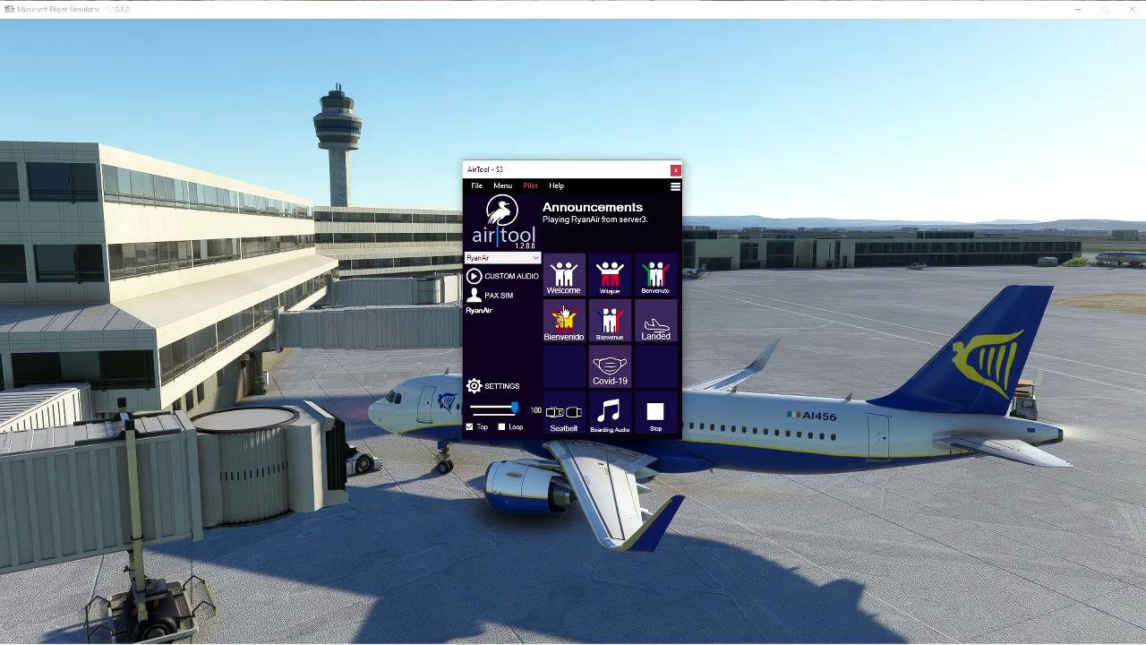
# Step: Try the Aeroflot and then the AirNewZealand announcement sets from the airline list
pyautogui.click(515, 258)
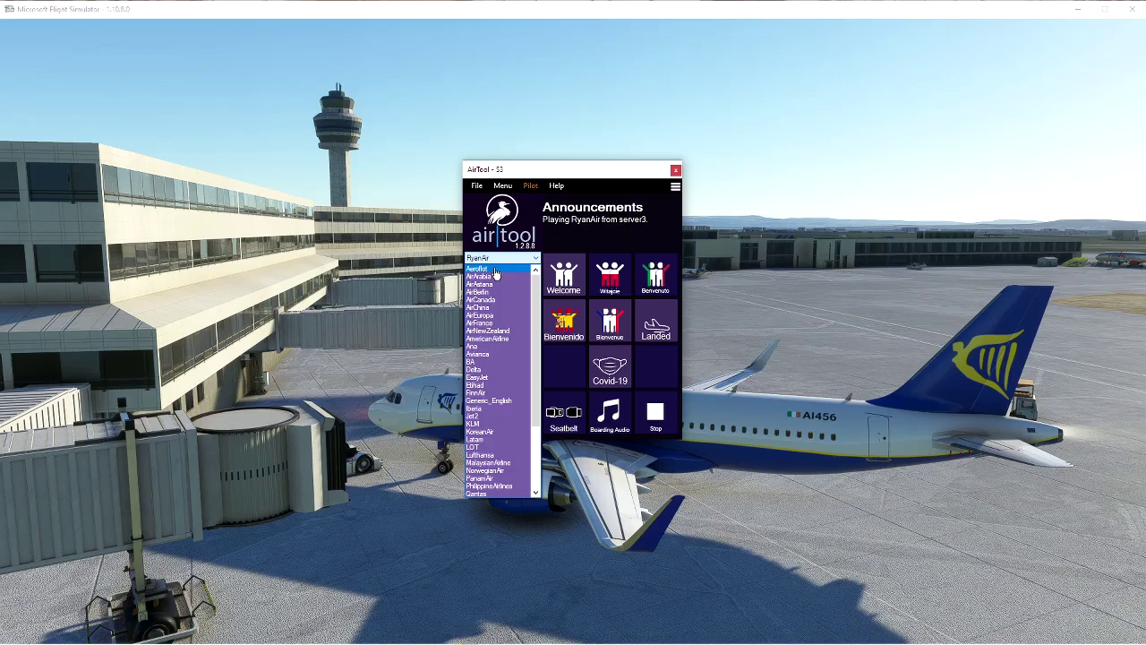
pyautogui.click(500, 267)
pyautogui.click(519, 263)
pyautogui.scroll(-2, 517, 341)
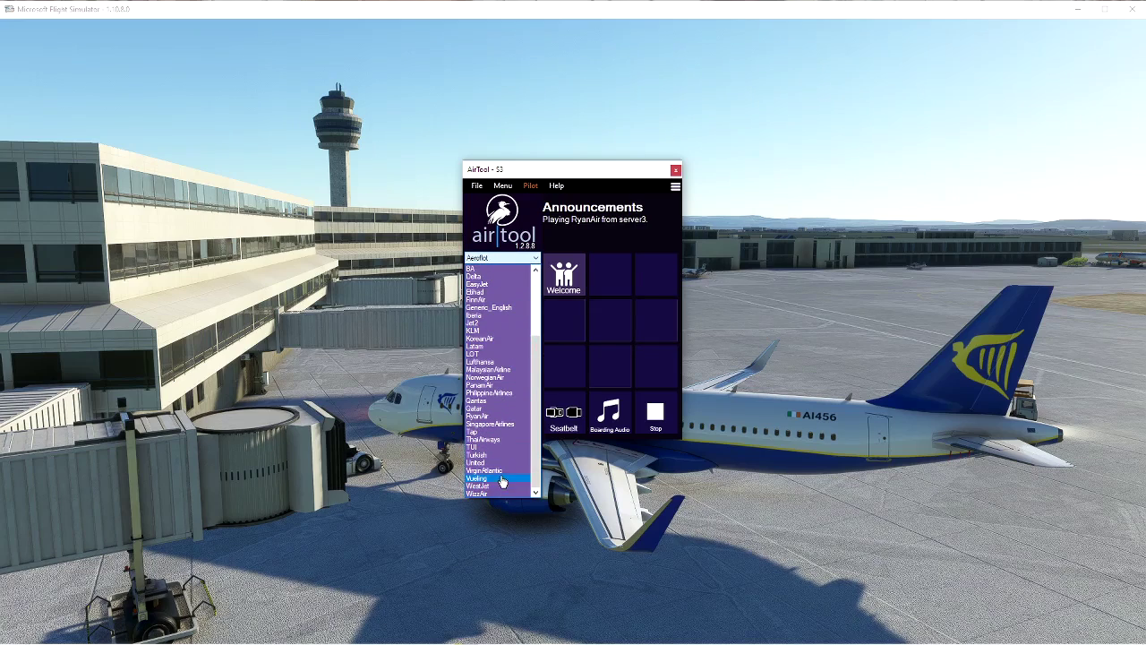
pyautogui.scroll(4, 503, 363)
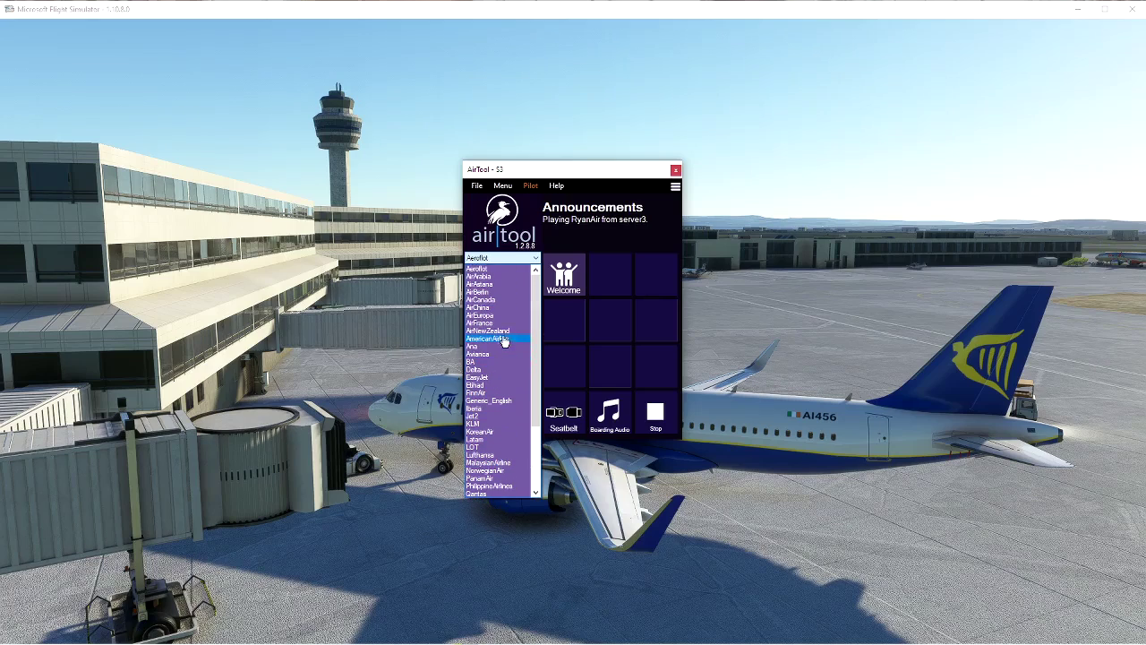
pyautogui.click(506, 331)
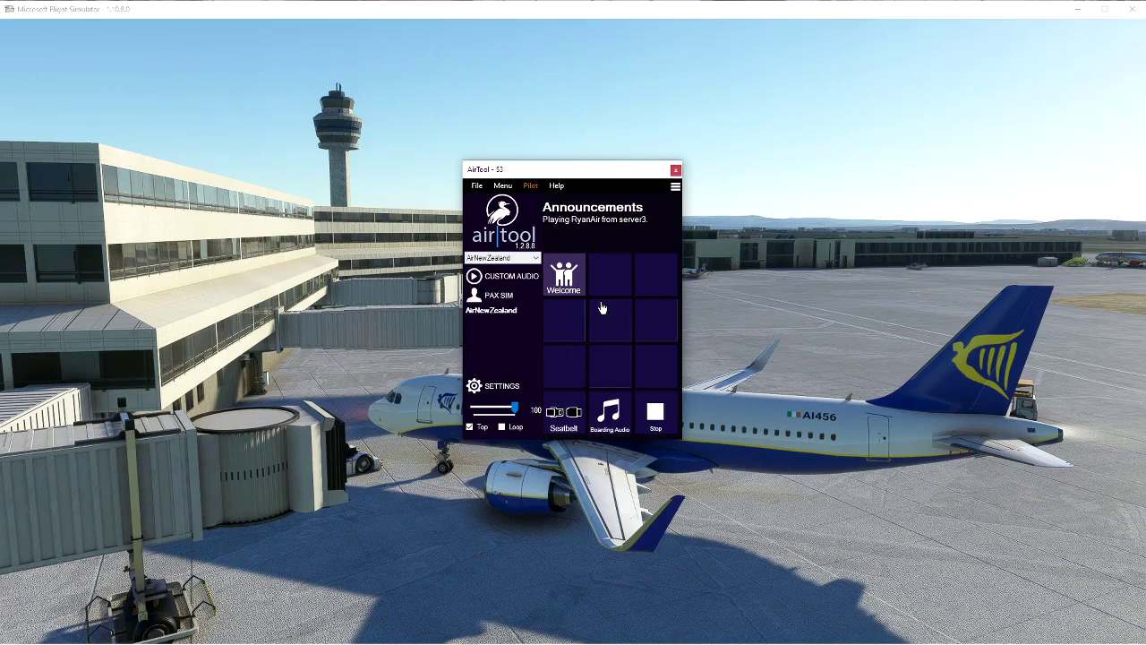
# Step: Load the EasyJet announcements, stop the playing Duty Free announcement, and switch to Chrome
pyautogui.click(531, 259)
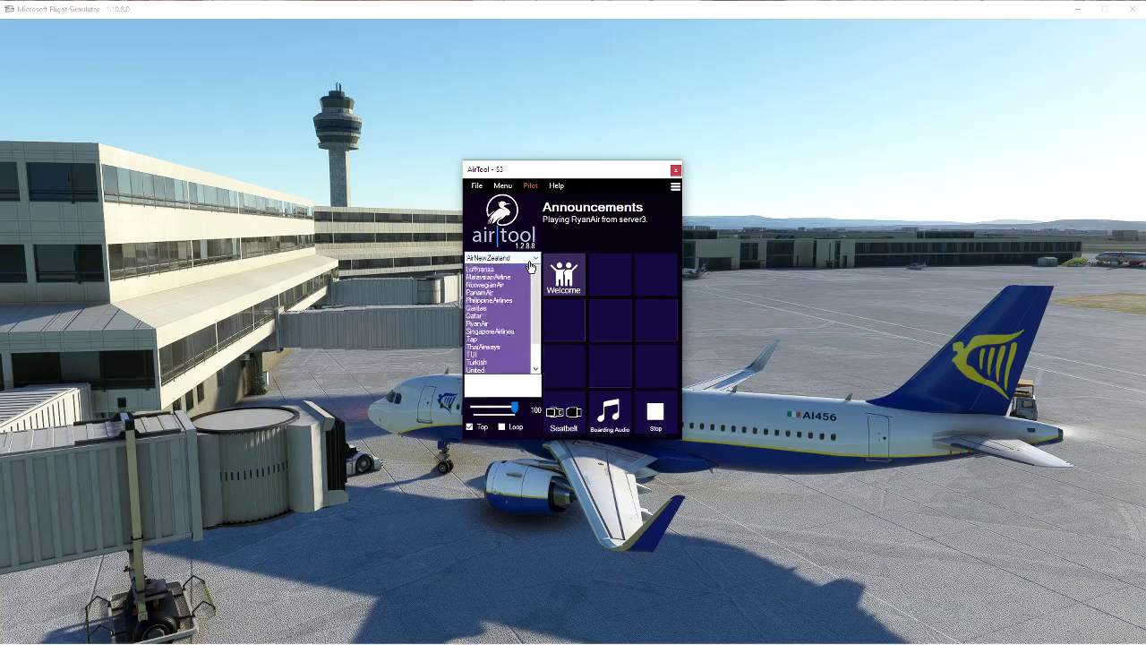
pyautogui.scroll(-2, 509, 333)
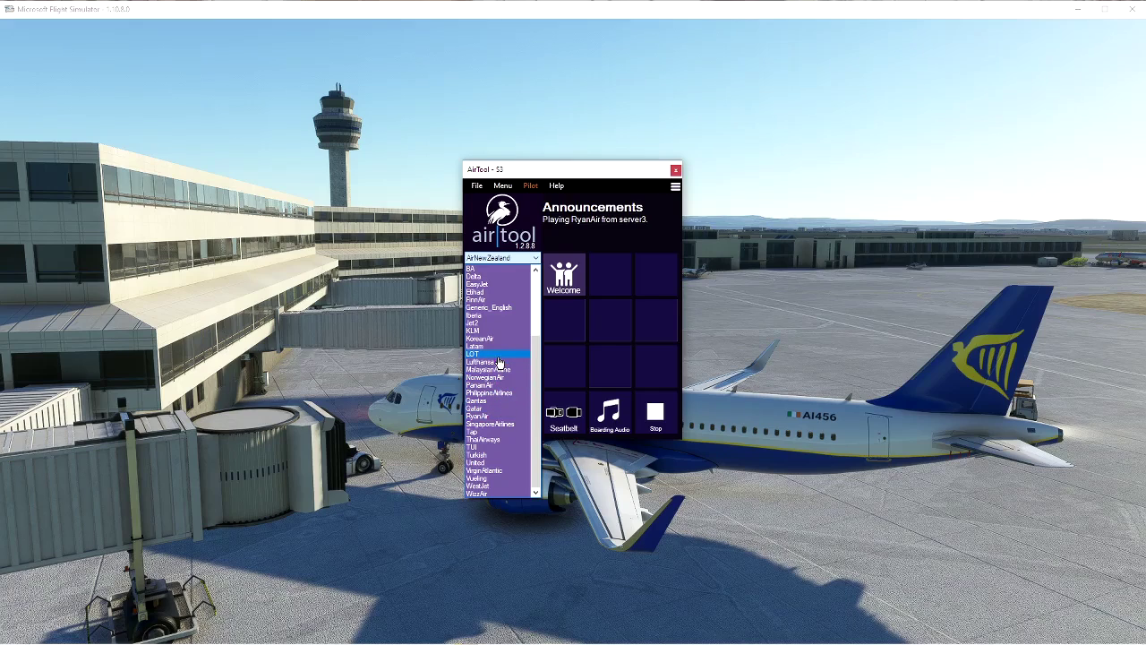
pyautogui.click(500, 284)
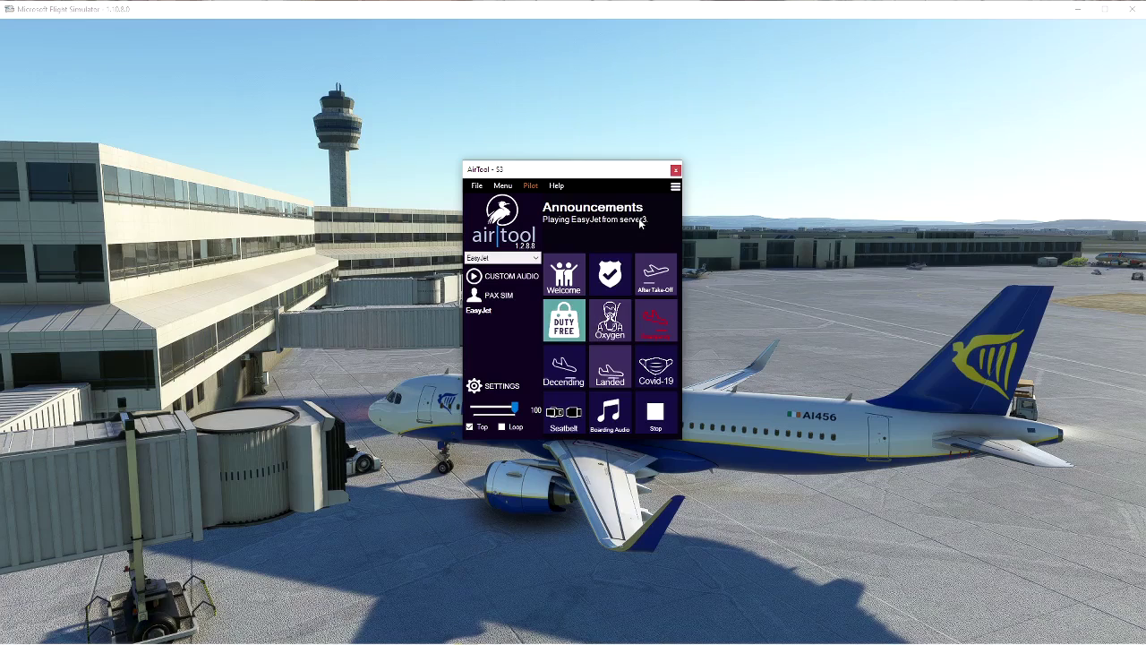
pyautogui.click(660, 417)
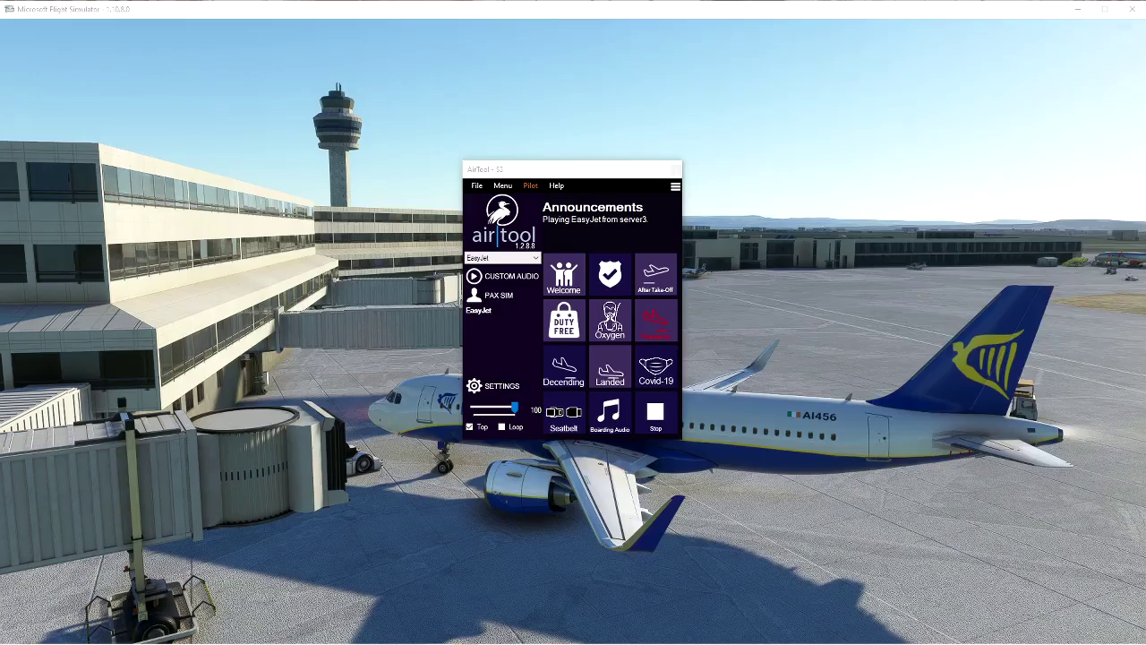
pyautogui.hotkey('alt', 'Tab')
# Step: Minimize AirTool, maximize Chrome and scroll down the flightsim.to LukeAirTool page
pyautogui.click(609, 159)
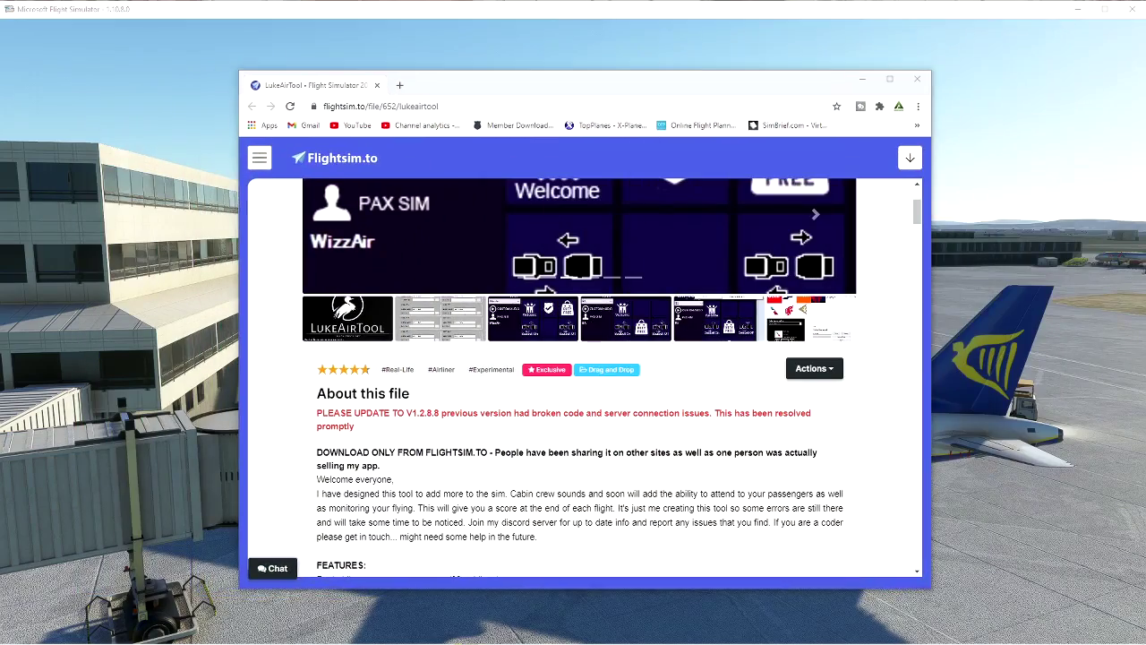
pyautogui.click(882, 82)
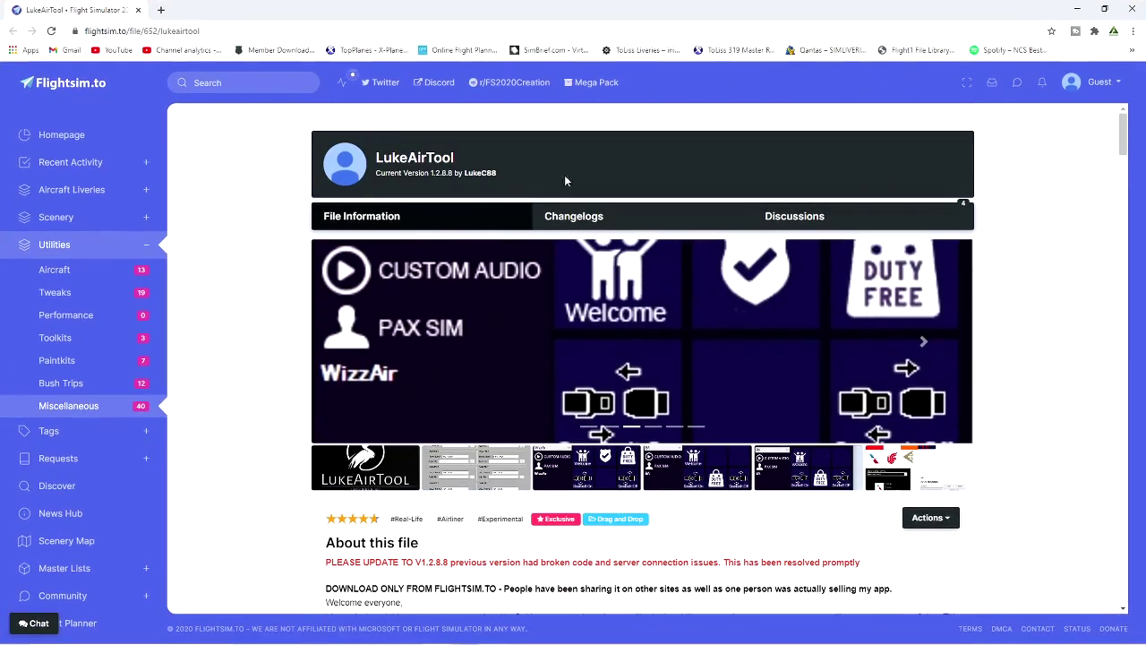
pyautogui.scroll(-3, 551, 273)
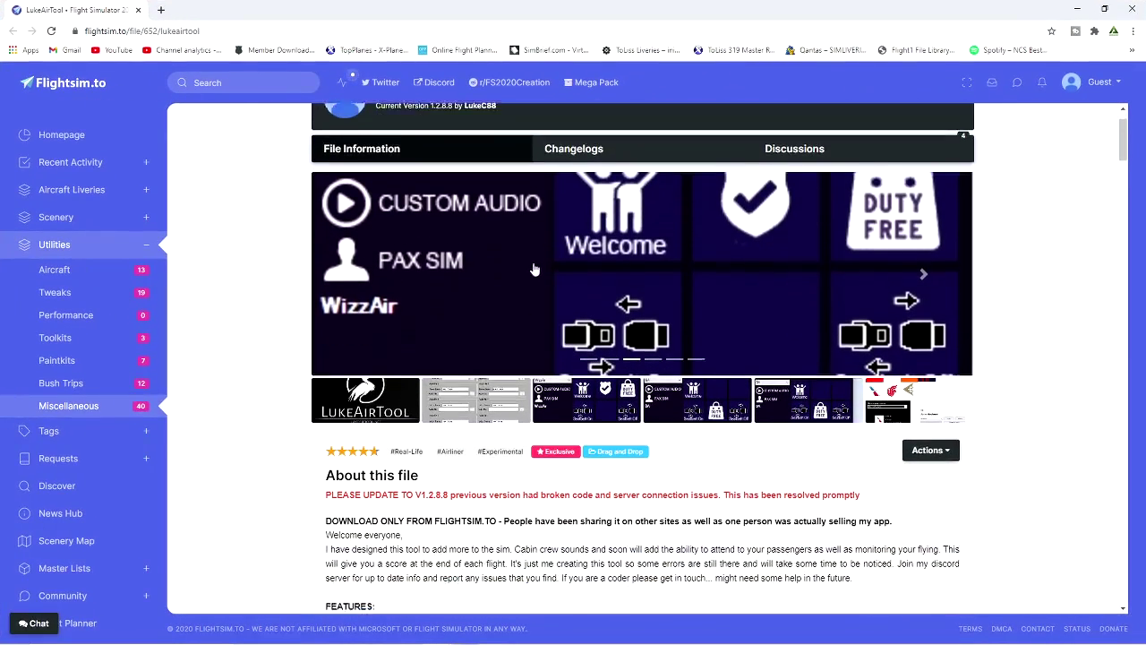
pyautogui.scroll(-4, 630, 256)
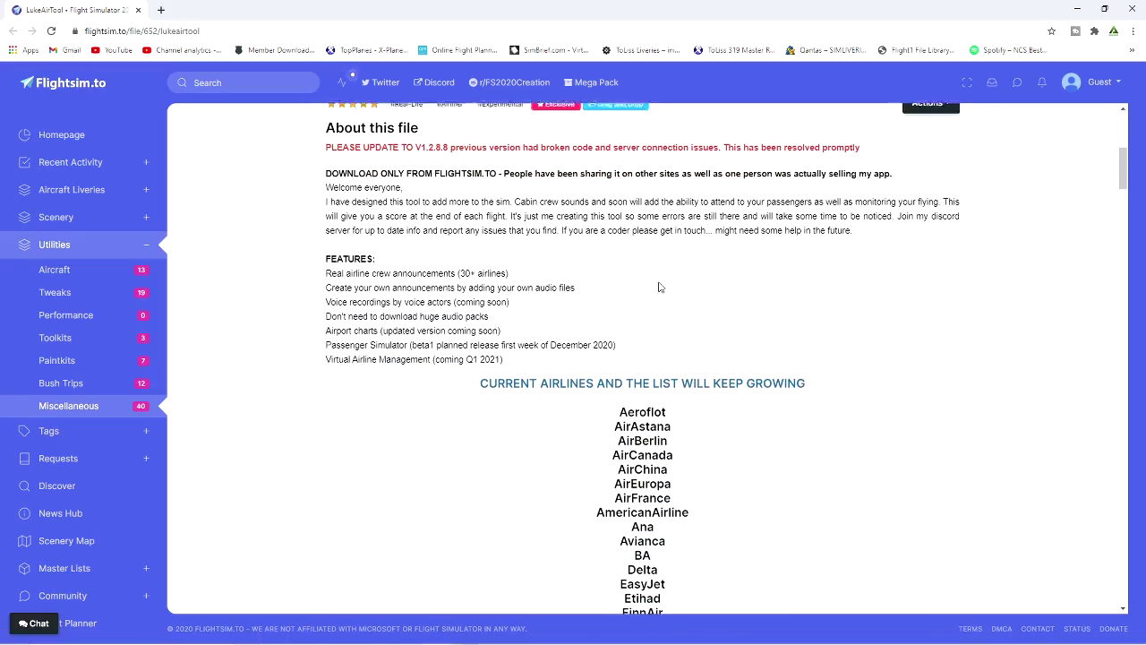
pyautogui.scroll(-15, 662, 292)
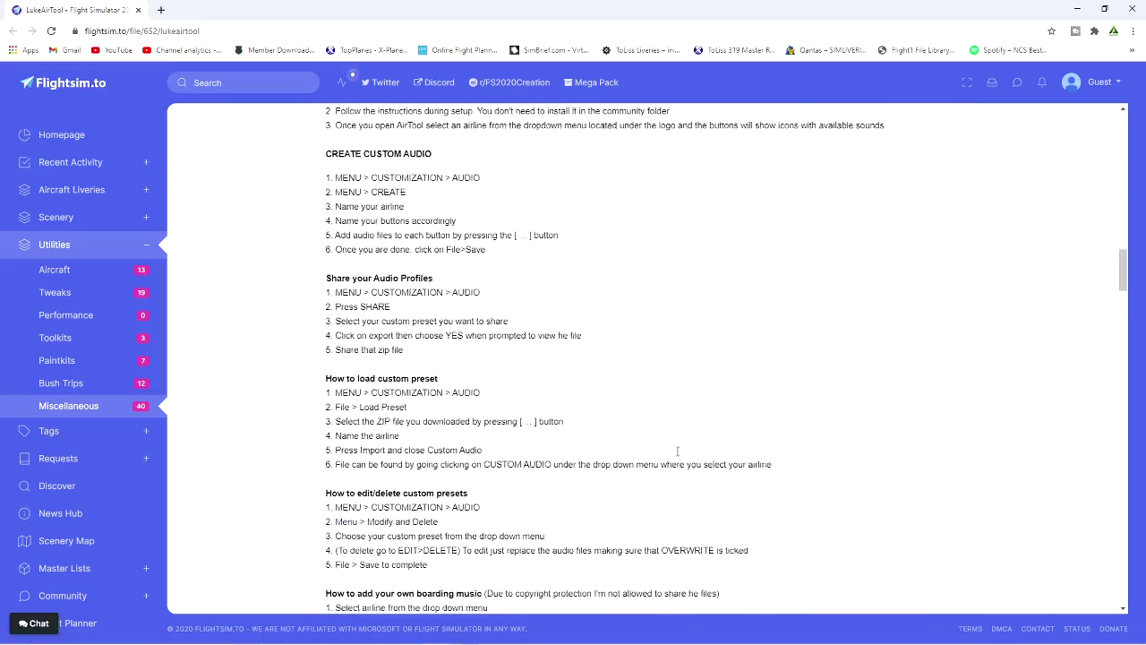
pyautogui.scroll(-3, 626, 488)
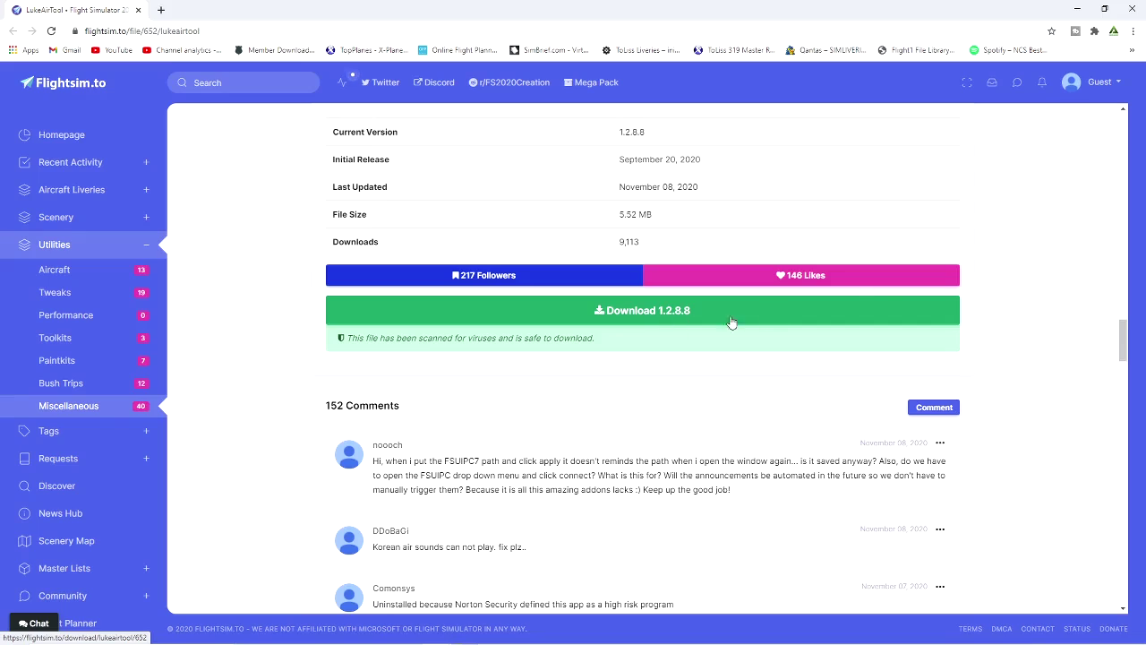
# Step: Download LukeAirTool version 1.2.8.8 and move the AirTool panel further left
pyautogui.click(626, 320)
pyautogui.moveTo(942, 190); pyautogui.dragTo(793, 195)
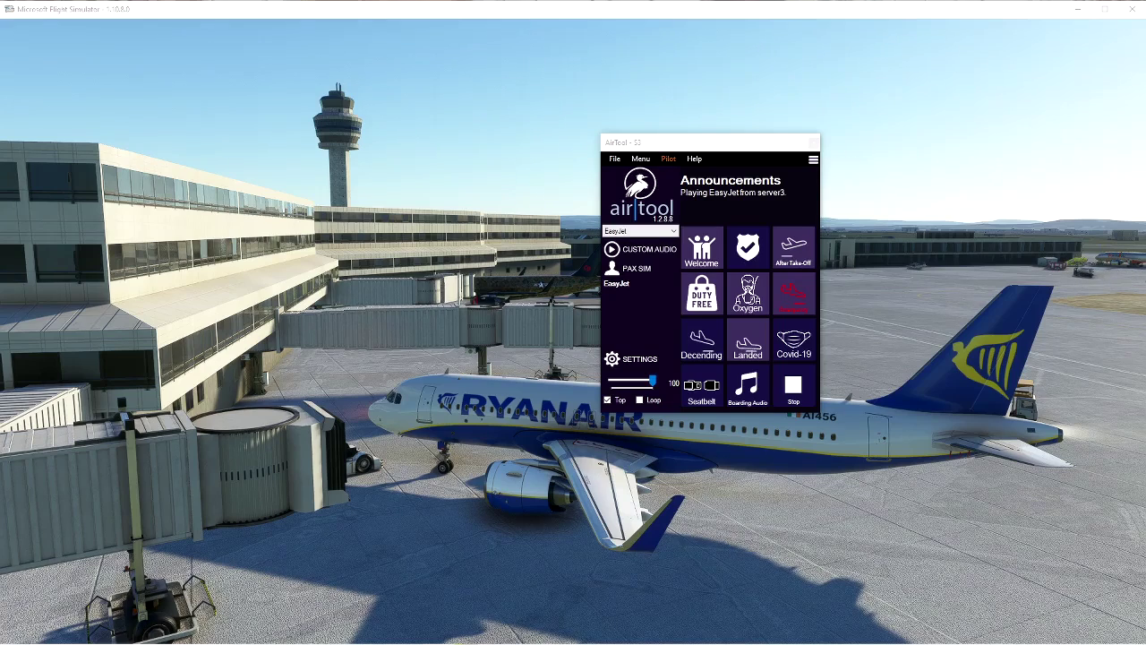
# Step: Try PAX SIM, dismiss its Coming Soon notice, and shift the panel up and left
pyautogui.click(640, 282)
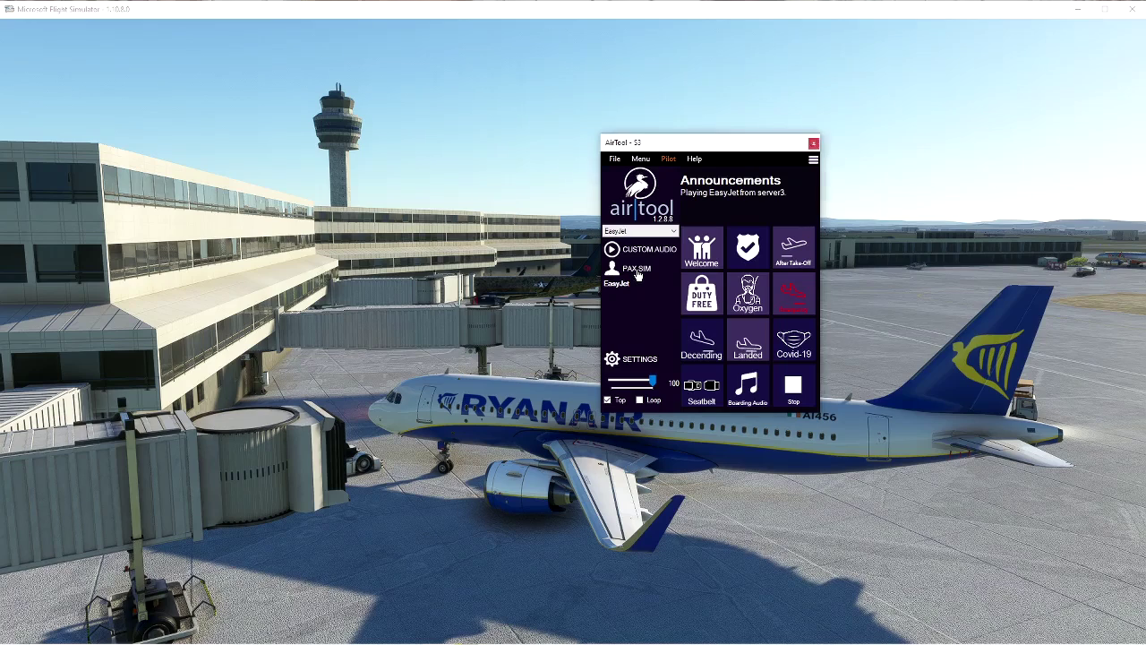
pyautogui.click(581, 366)
pyautogui.moveTo(758, 143); pyautogui.dragTo(680, 120)
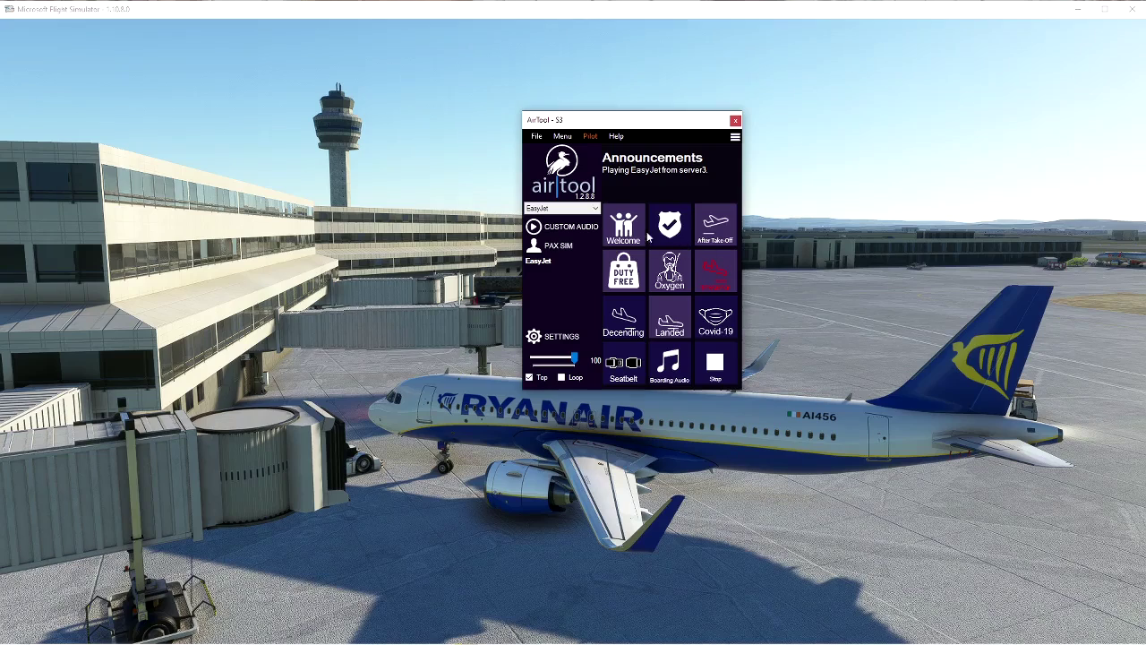
# Step: Check the connection options, then play the pilot boarding Welcome announcement
pyautogui.click(538, 137)
pyautogui.moveTo(574, 150)
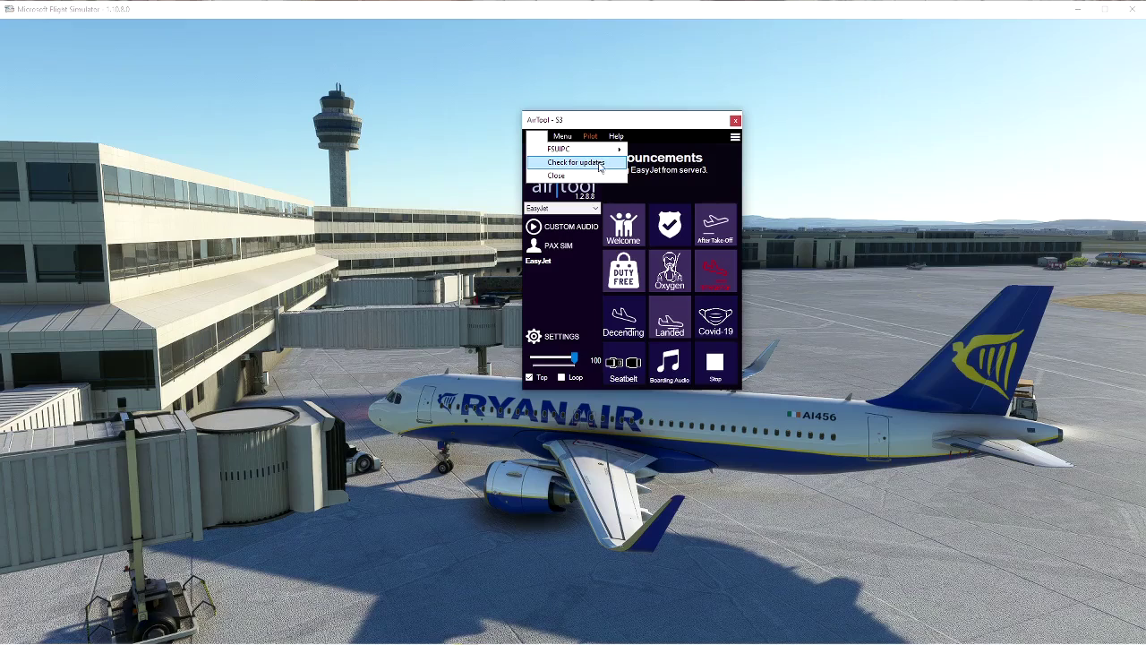
pyautogui.click(592, 139)
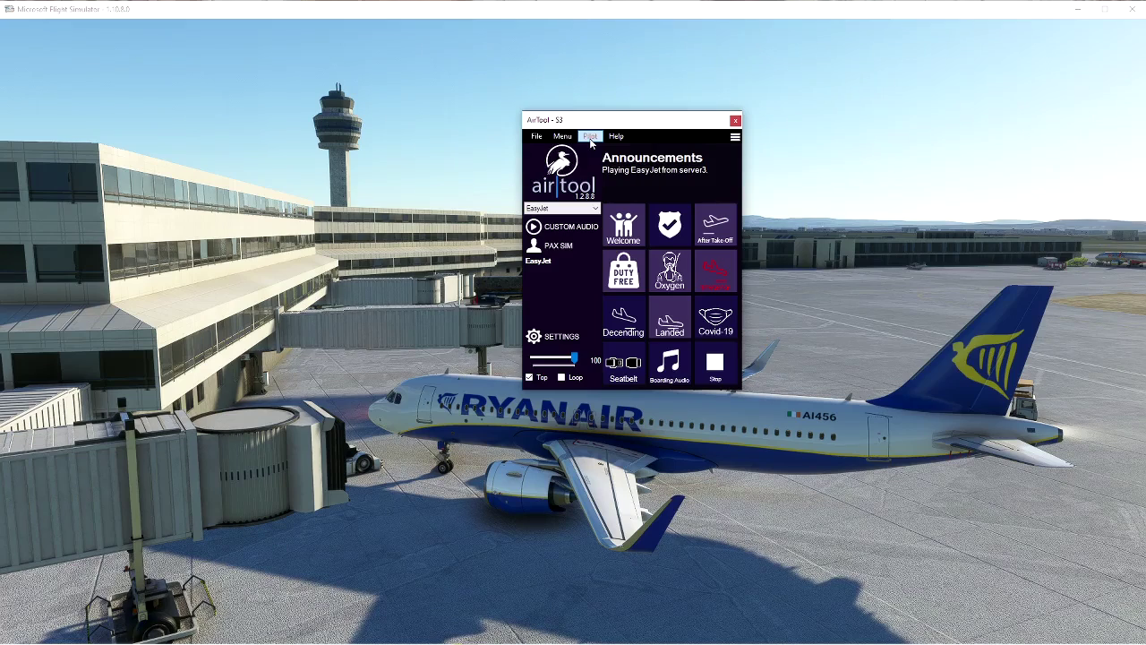
pyautogui.click(591, 140)
pyautogui.moveTo(609, 150)
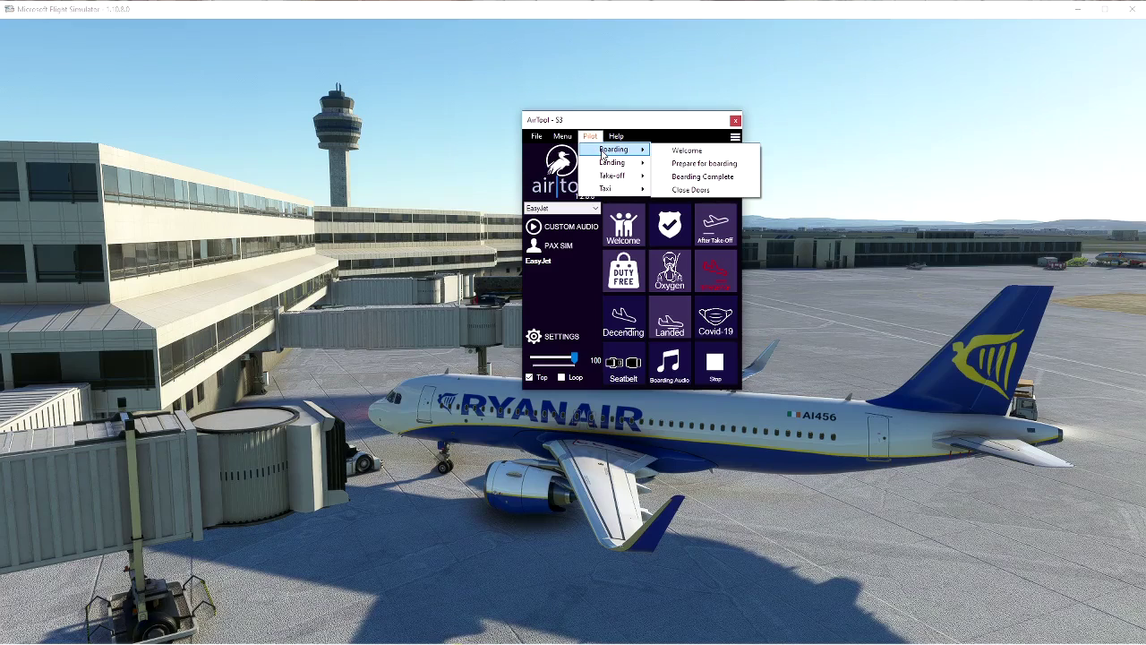
pyautogui.click(679, 151)
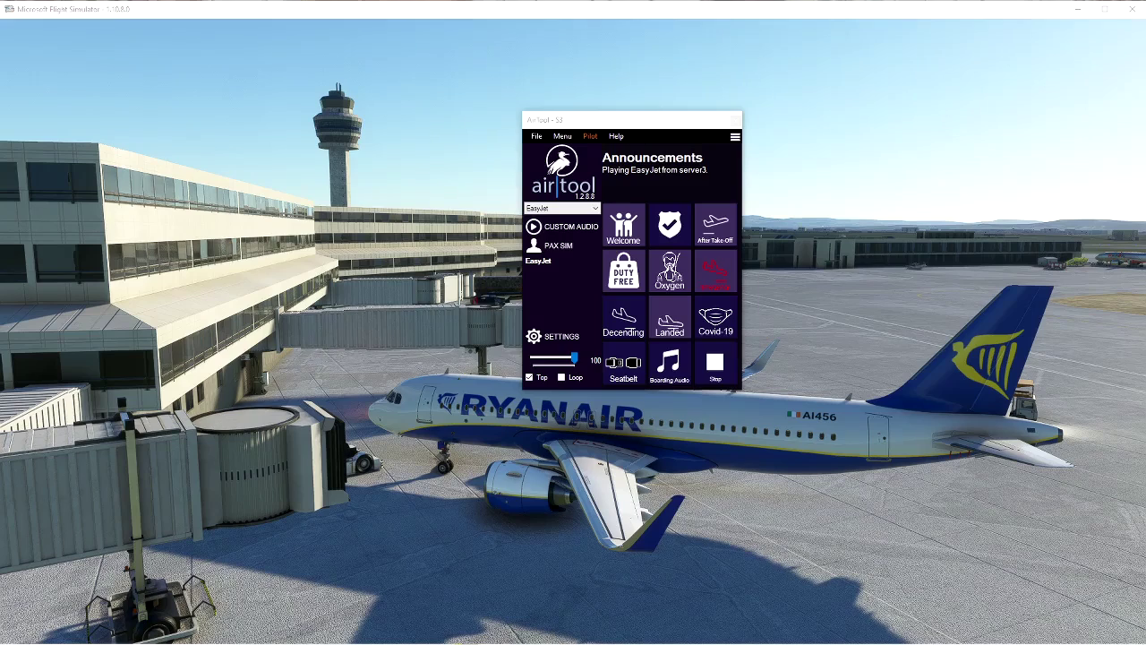
# Step: Play the pilot Take-off announcement, then Taxi > Waiting for clearance
pyautogui.click(588, 141)
pyautogui.click(589, 137)
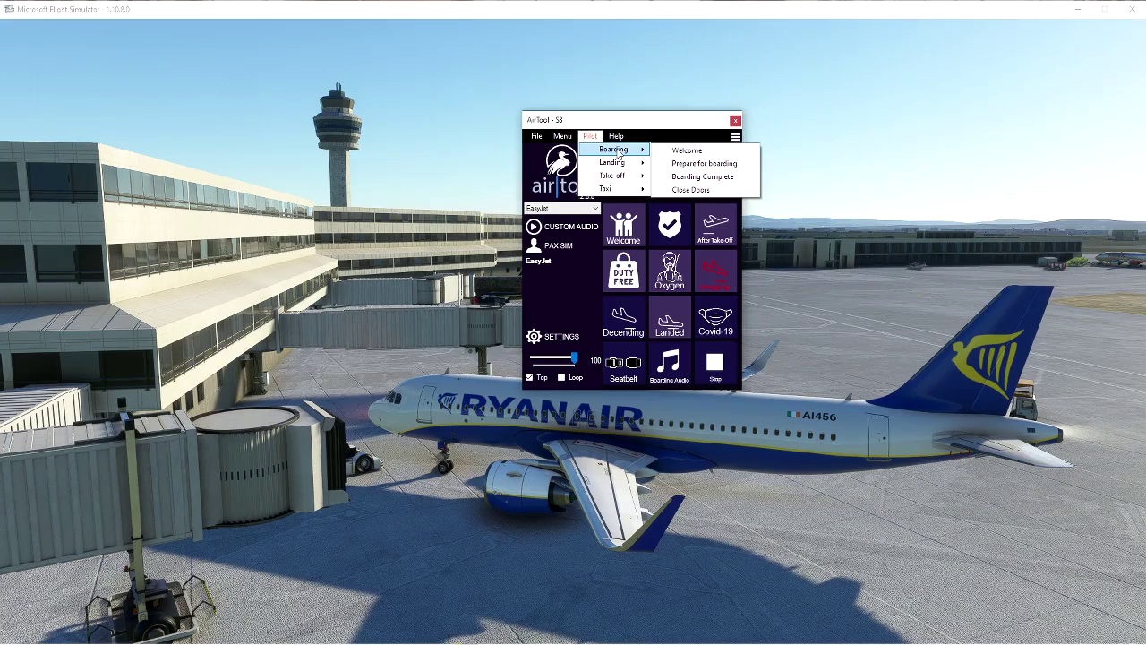
pyautogui.moveTo(632, 175)
pyautogui.click(685, 176)
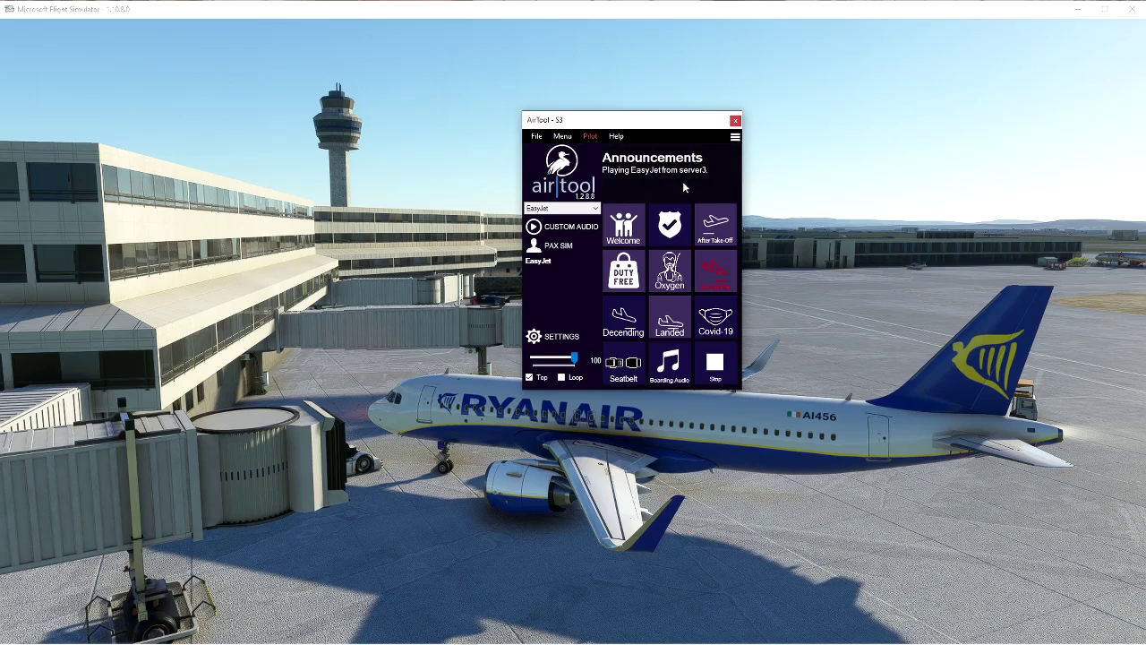
pyautogui.click(589, 136)
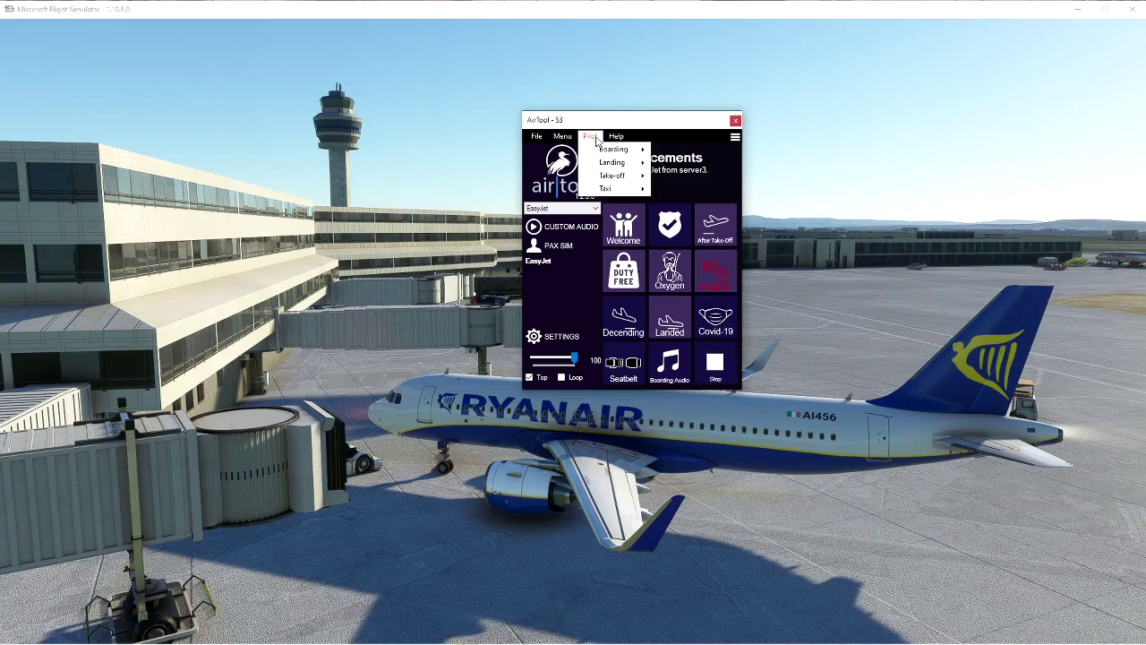
pyautogui.moveTo(637, 190)
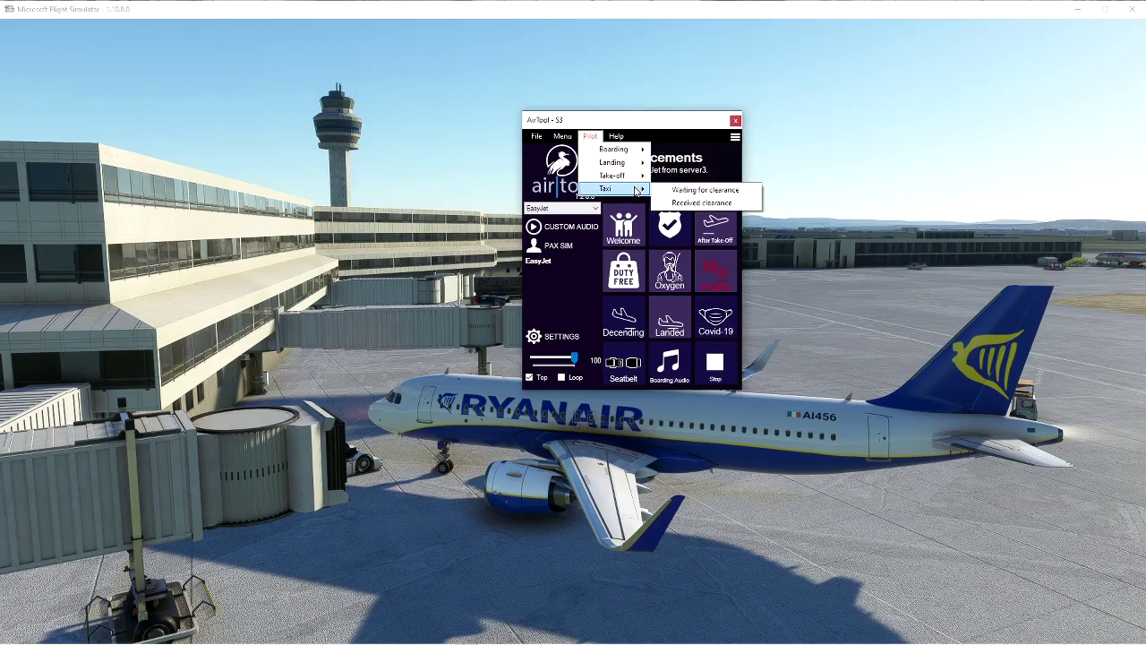
pyautogui.click(712, 203)
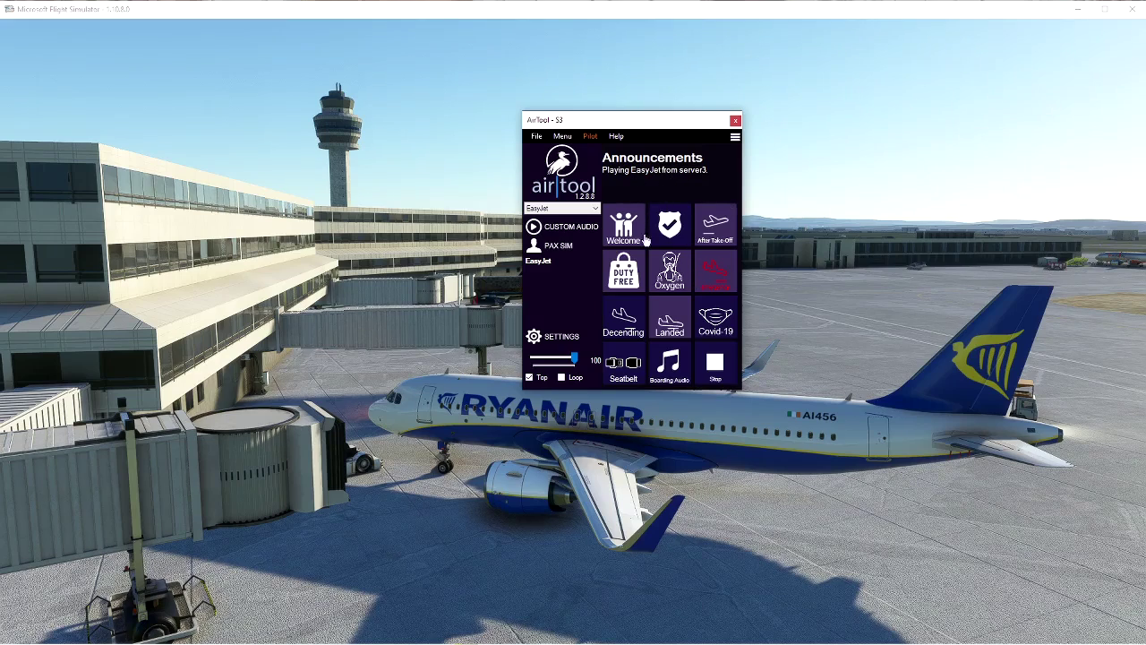
# Step: Compare airline sets by selecting Latam and then FinnAir
pyautogui.click(564, 208)
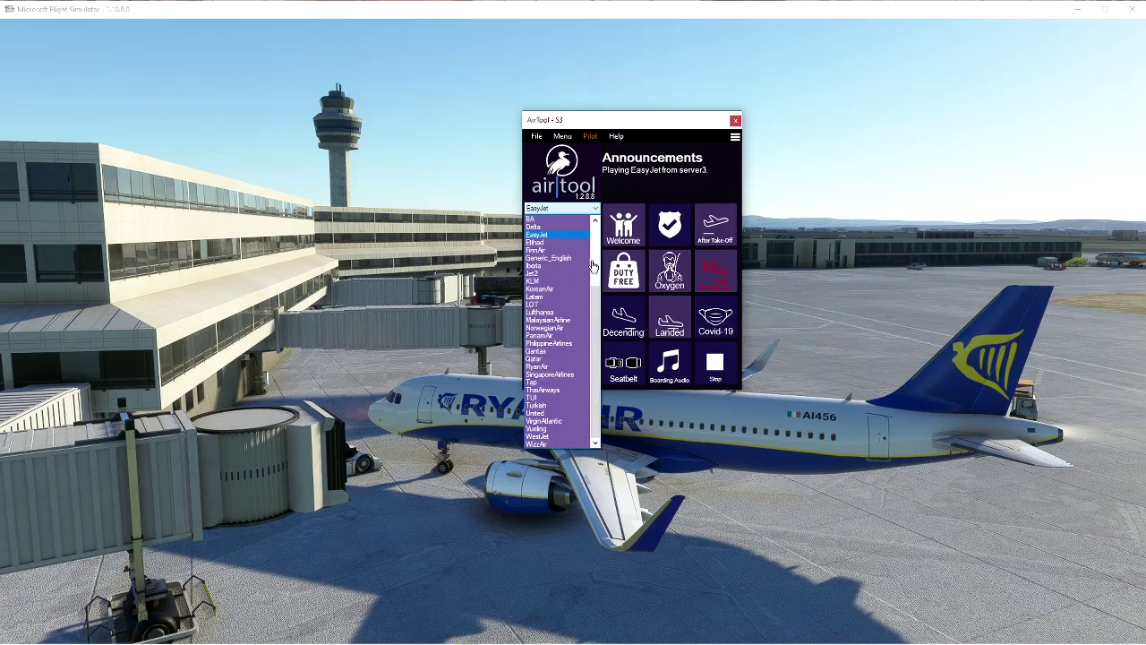
pyautogui.click(615, 183)
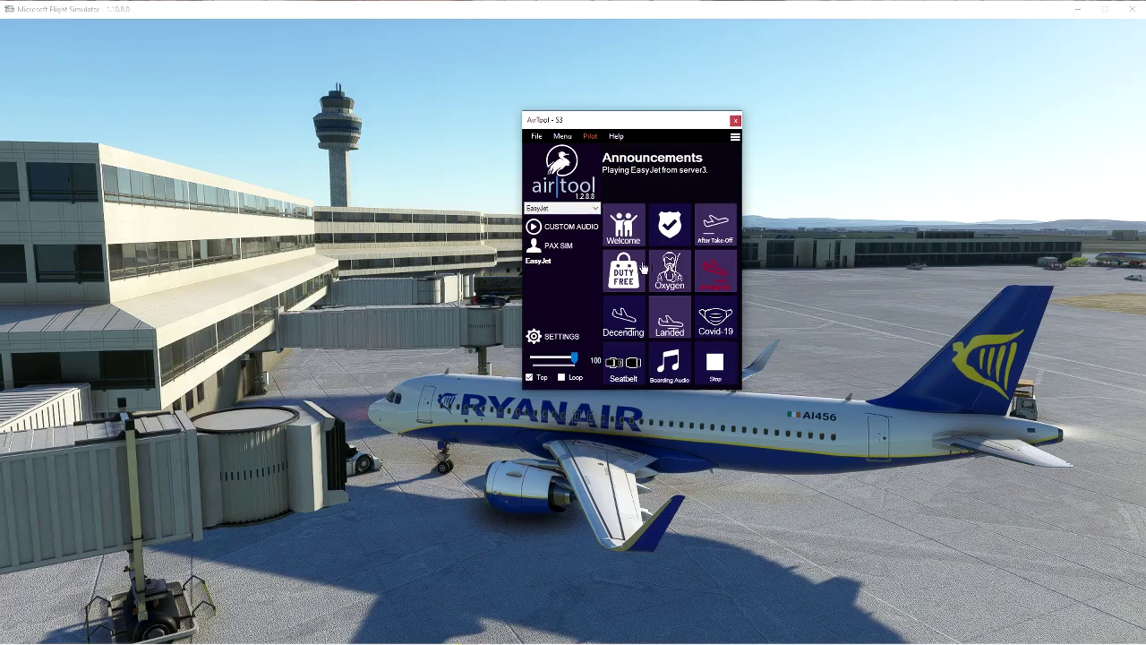
pyautogui.click(586, 208)
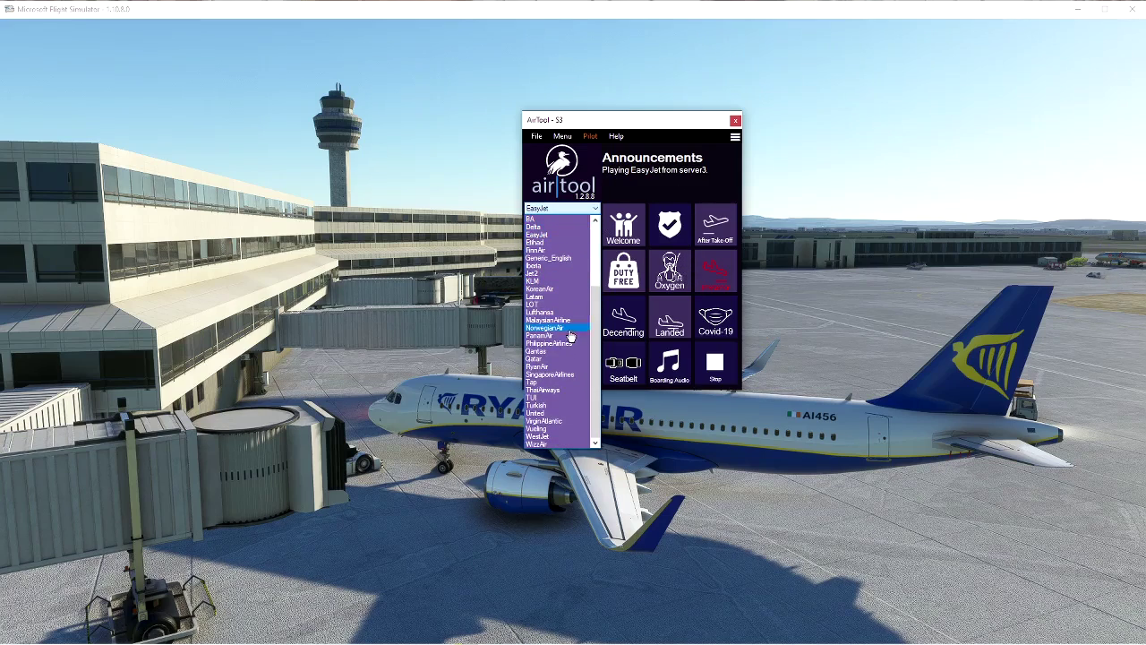
pyautogui.click(569, 298)
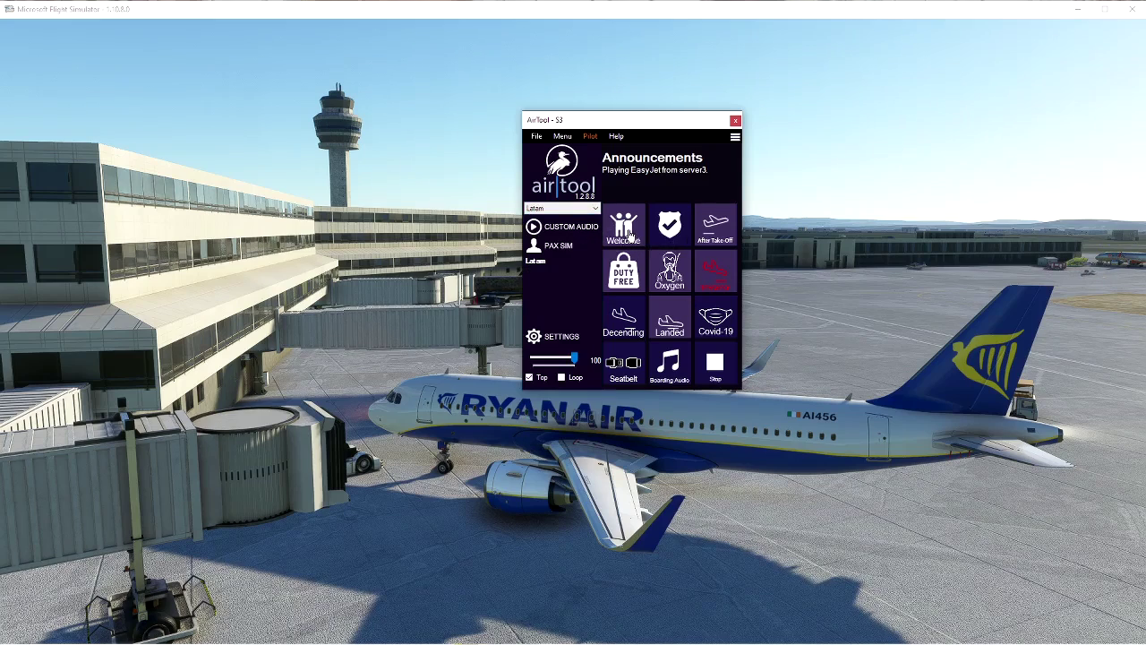
pyautogui.click(593, 209)
pyautogui.click(567, 253)
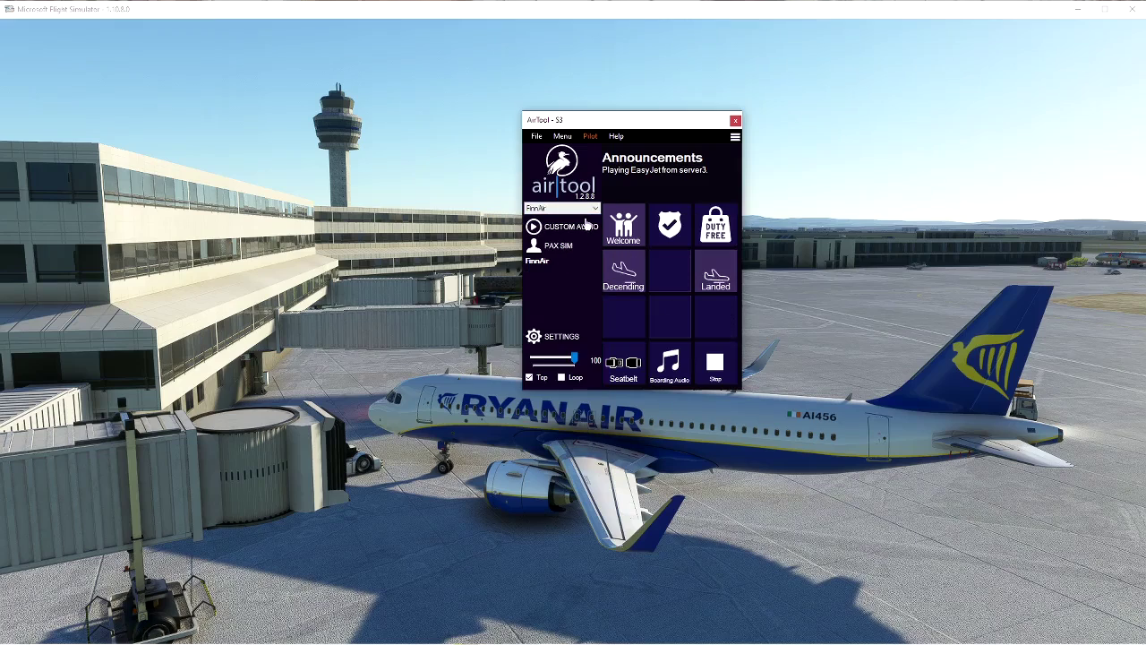
# Step: Try a couple more airlines, select Korean Air, and briefly view the custom announcements window
pyautogui.click(587, 209)
pyautogui.click(578, 219)
pyautogui.click(593, 209)
pyautogui.click(580, 221)
pyautogui.click(587, 212)
pyautogui.click(574, 290)
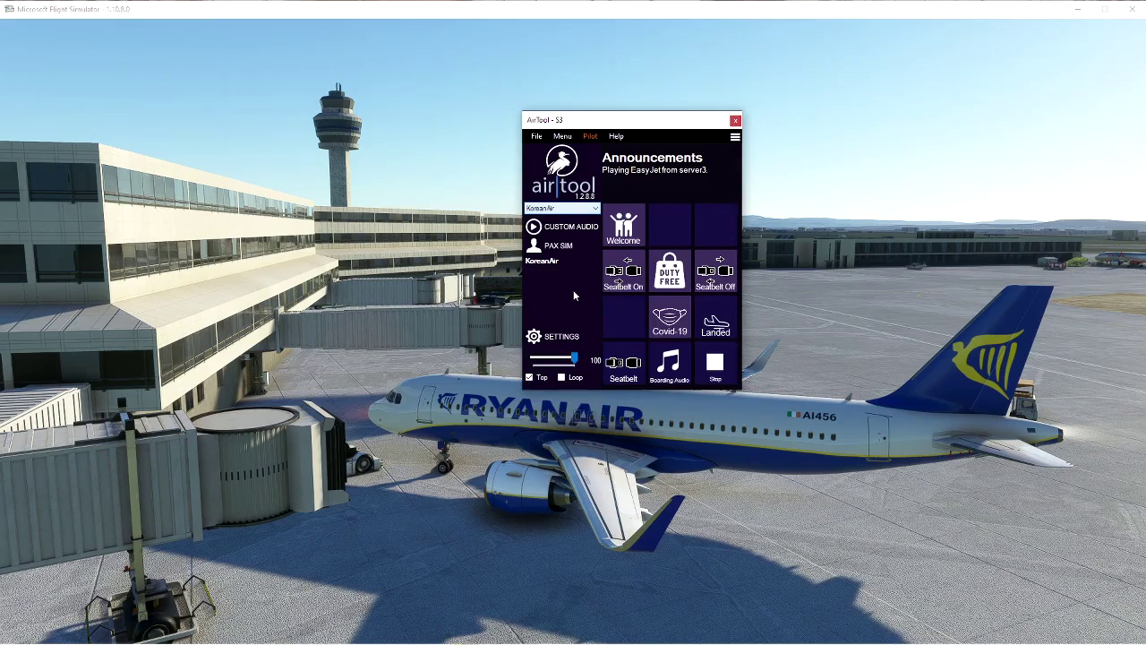
pyautogui.click(576, 223)
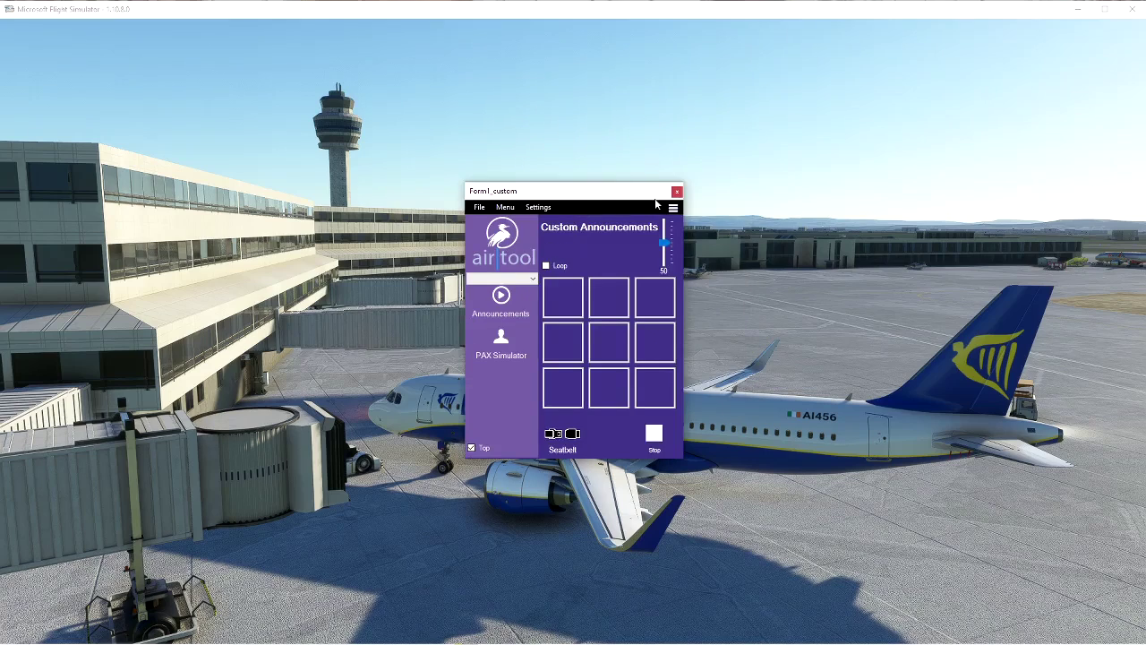
pyautogui.click(678, 193)
# Step: Select Tap, then settle on NorwegianAir as the announcement airline
pyautogui.click(576, 208)
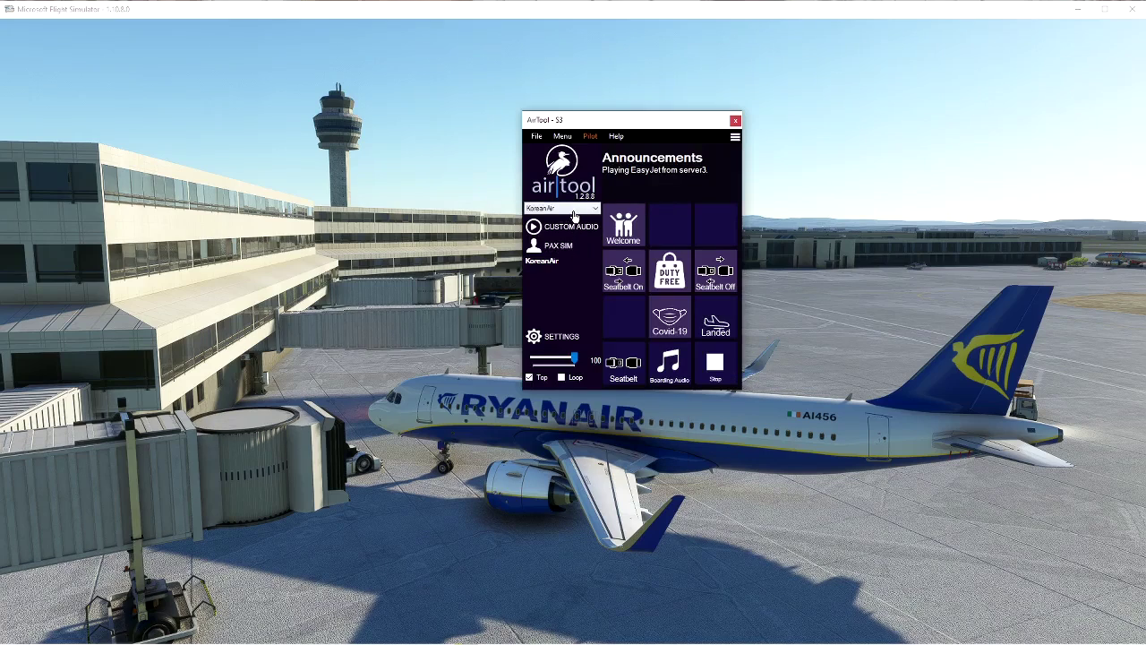
pyautogui.click(559, 381)
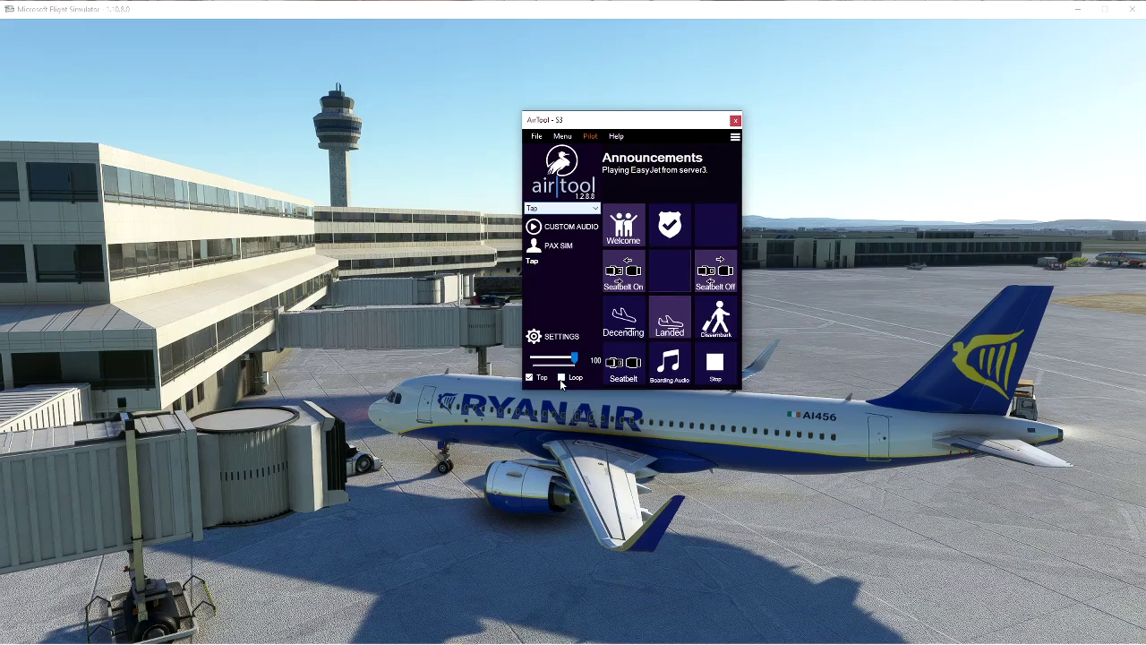
pyautogui.click(571, 209)
pyautogui.click(571, 329)
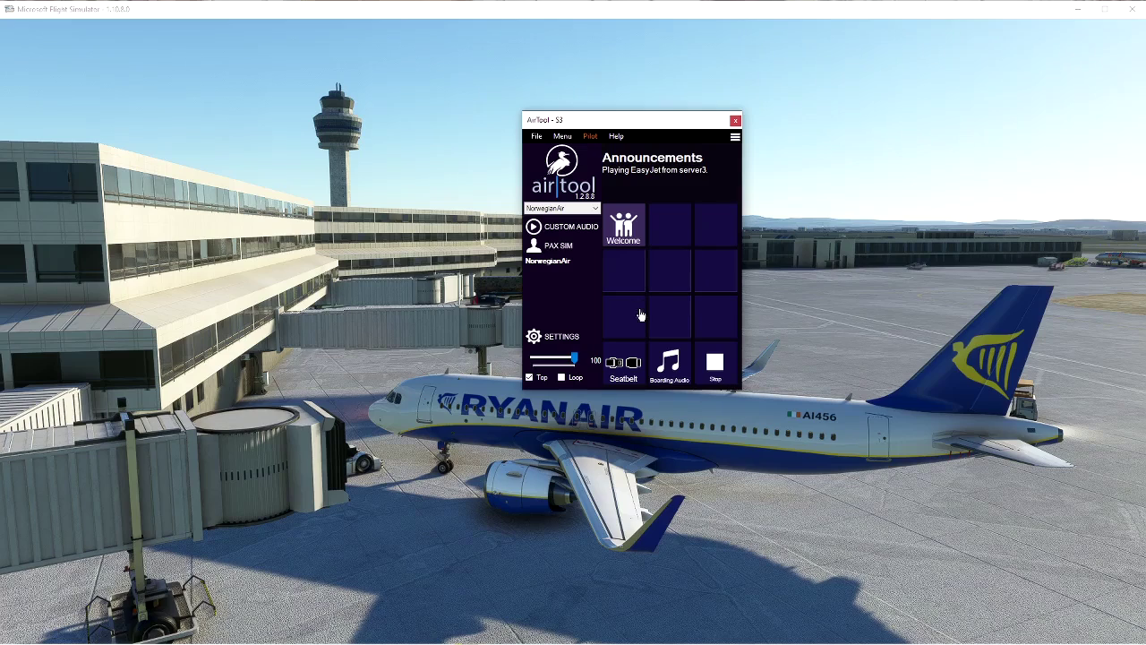
pyautogui.click(580, 231)
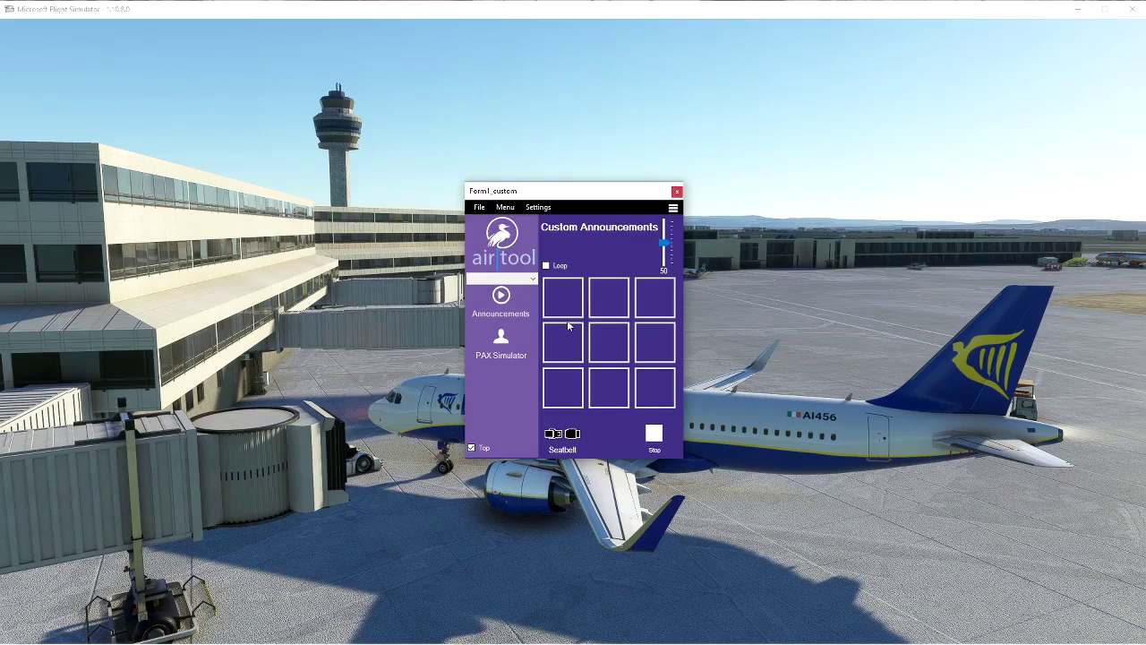
pyautogui.click(677, 190)
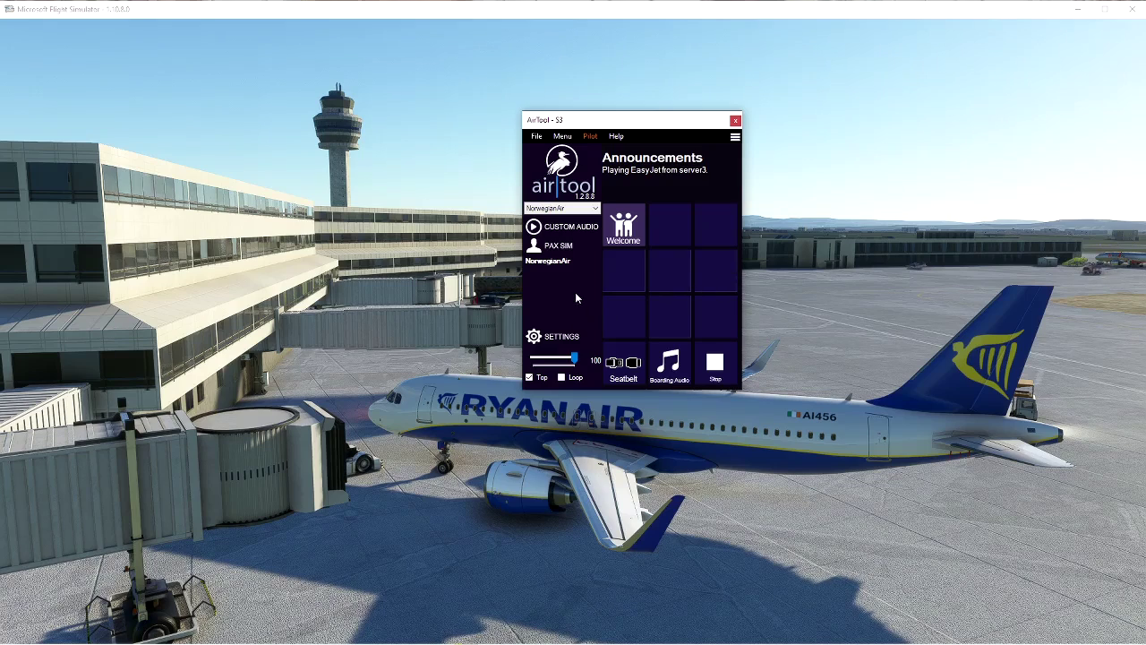
pyautogui.click(564, 137)
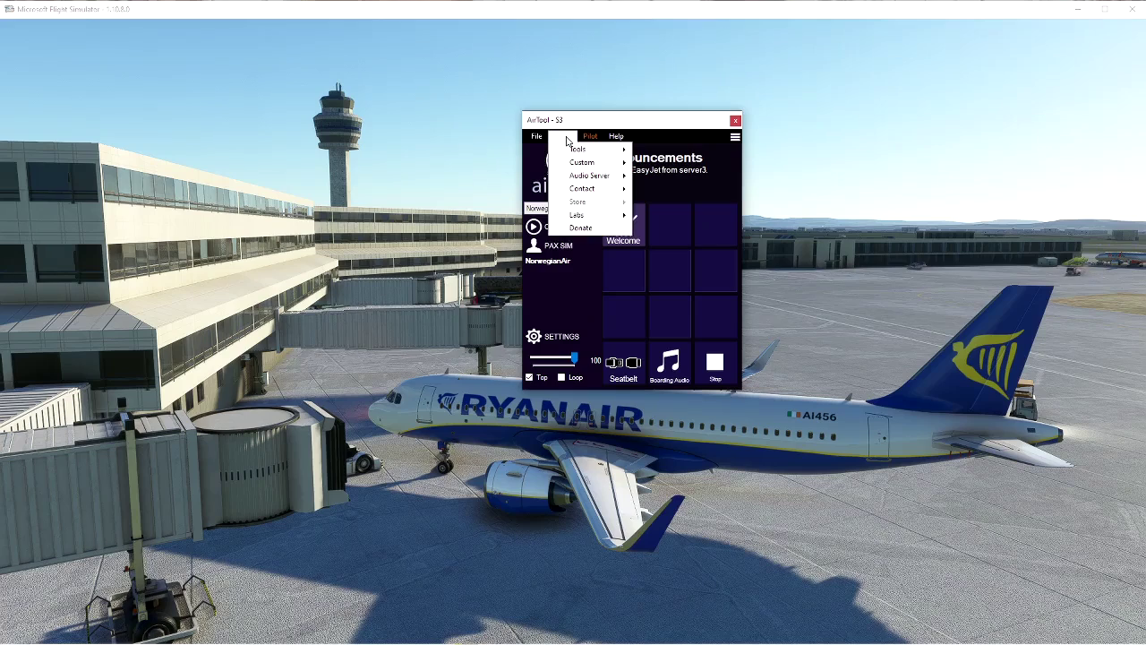
pyautogui.moveTo(618, 163)
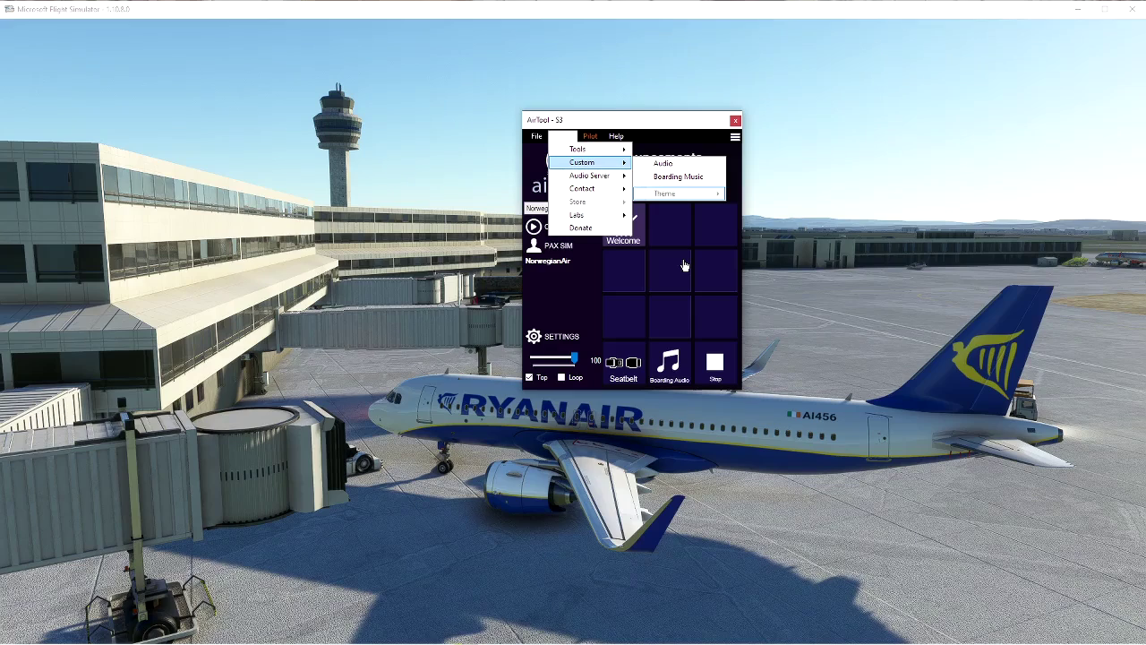
pyautogui.click(568, 309)
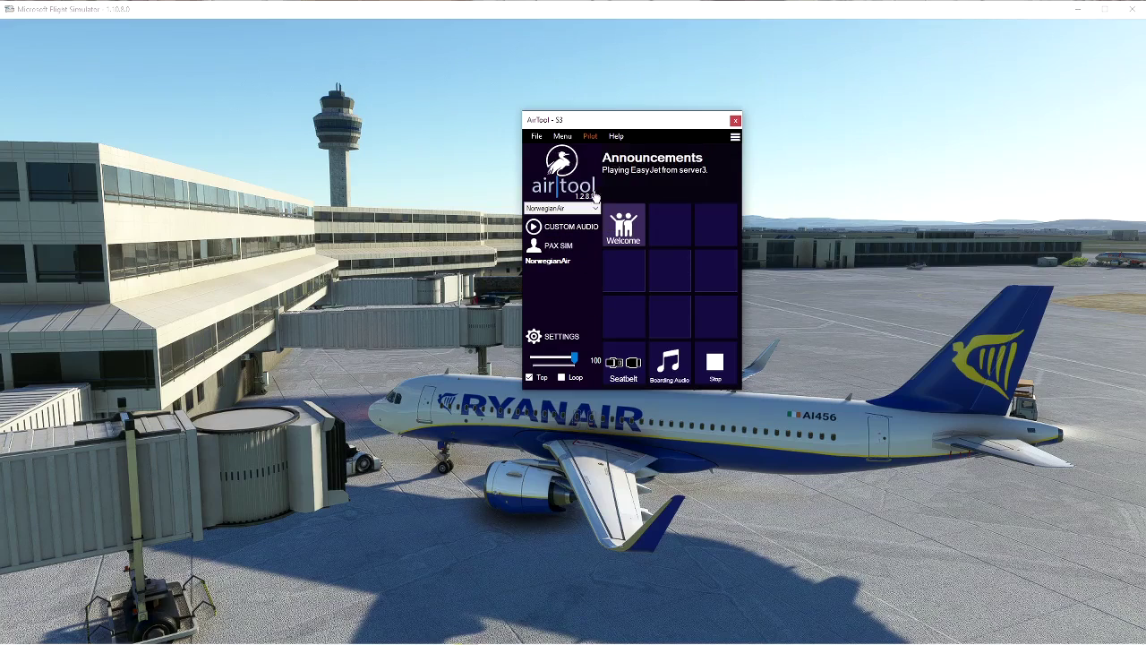
# Step: Move the panel right and open Menu > Contact with its Discord, Facebook and Flightsim.to links
pyautogui.moveTo(635, 125); pyautogui.dragTo(816, 120)
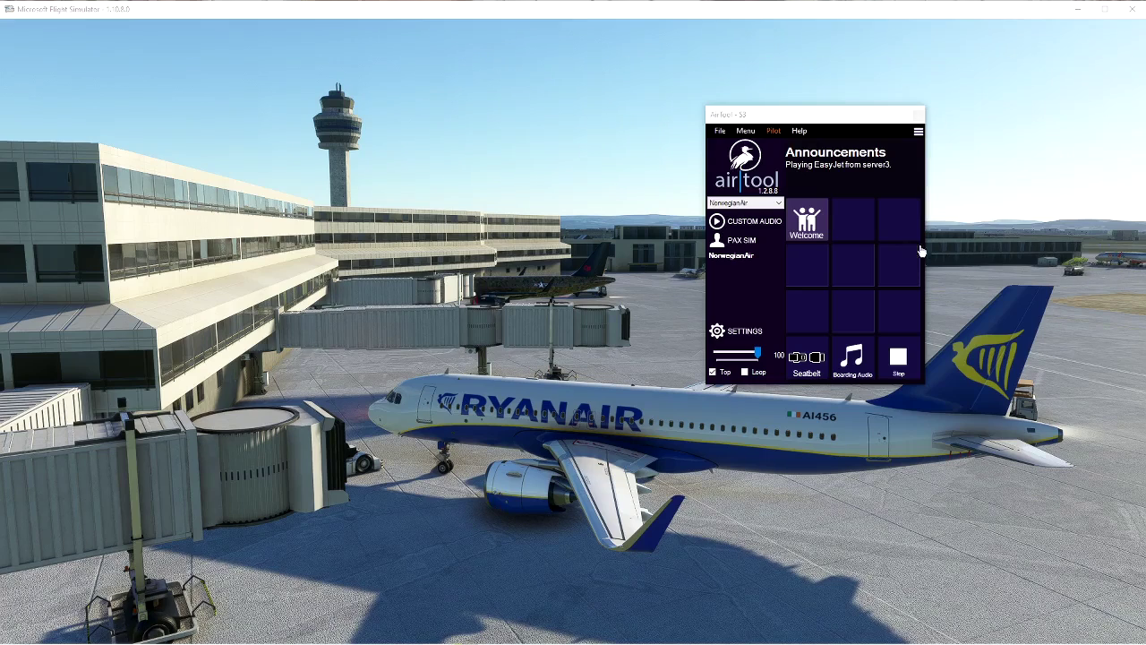
pyautogui.click(745, 131)
pyautogui.click(745, 131)
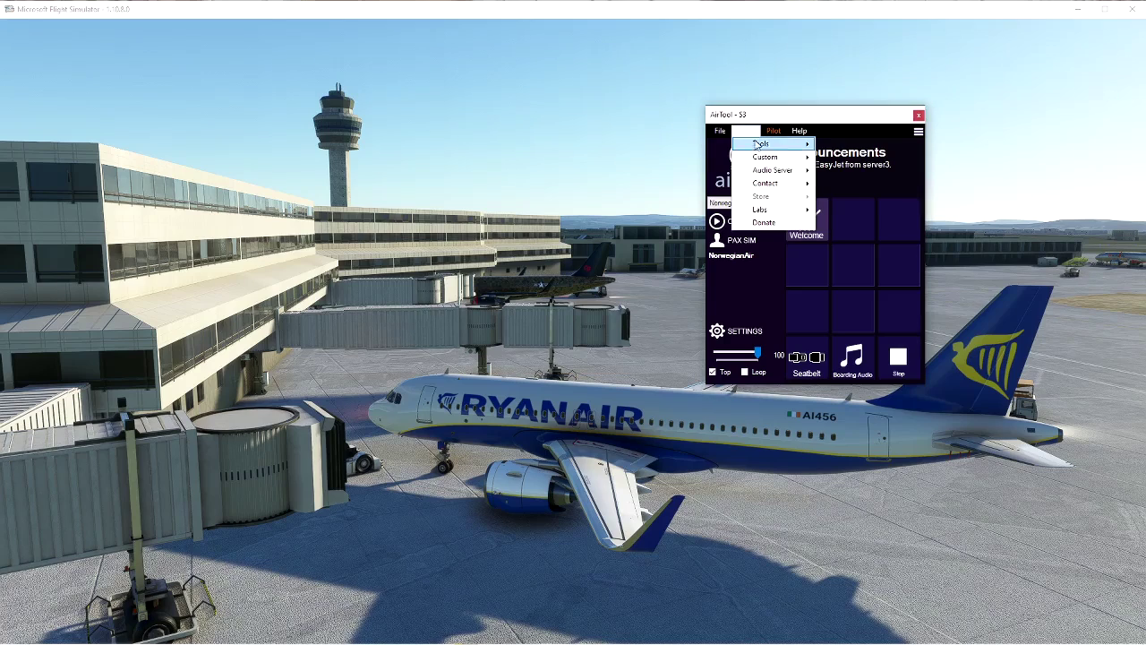
pyautogui.moveTo(778, 183)
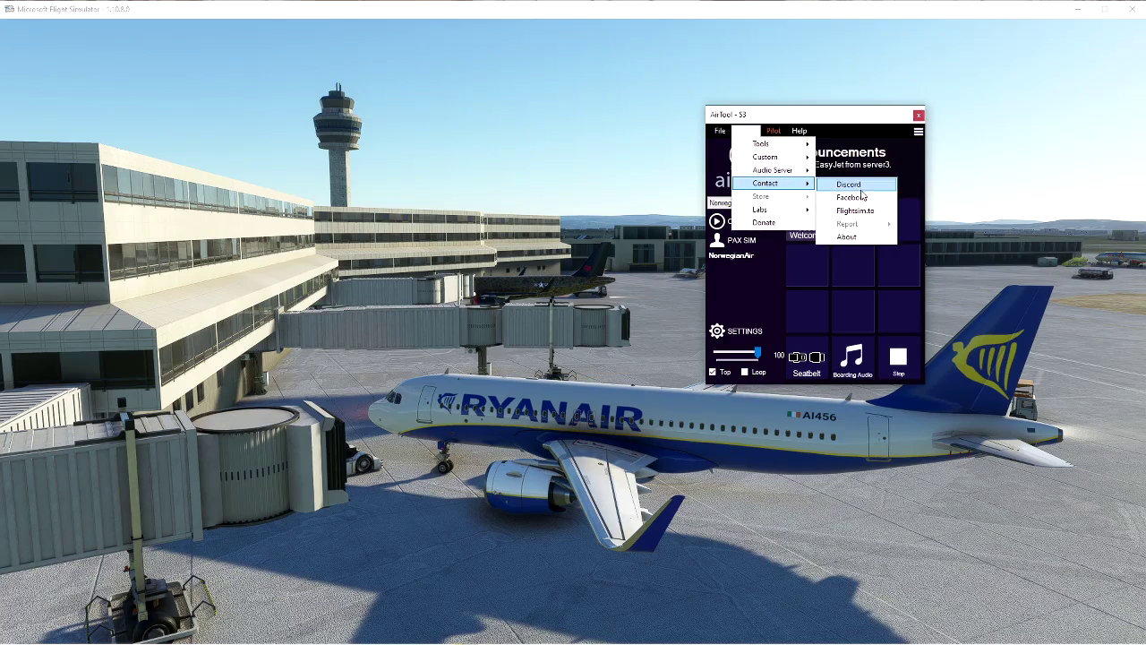